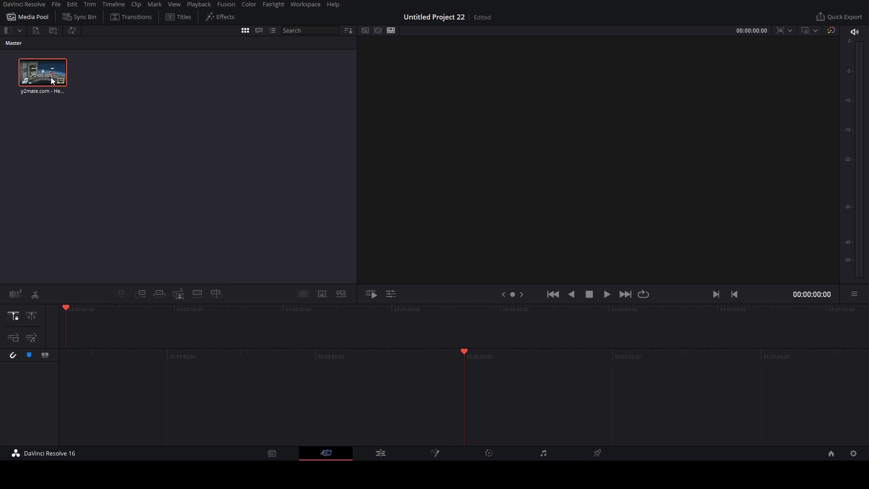
Add the imported Henry Stickmin clip to the timeline, creating Timeline 1.
left_click_drag(31, 72, 151, 159)
Place the gameplay clip on a new timeline and preview it to find a cut point.
left_click_drag(37, 64, 497, 400)
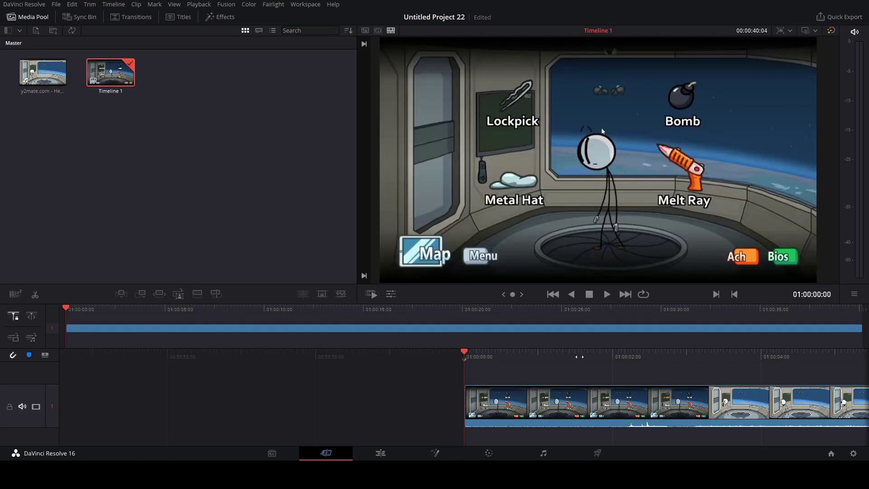
key("space")
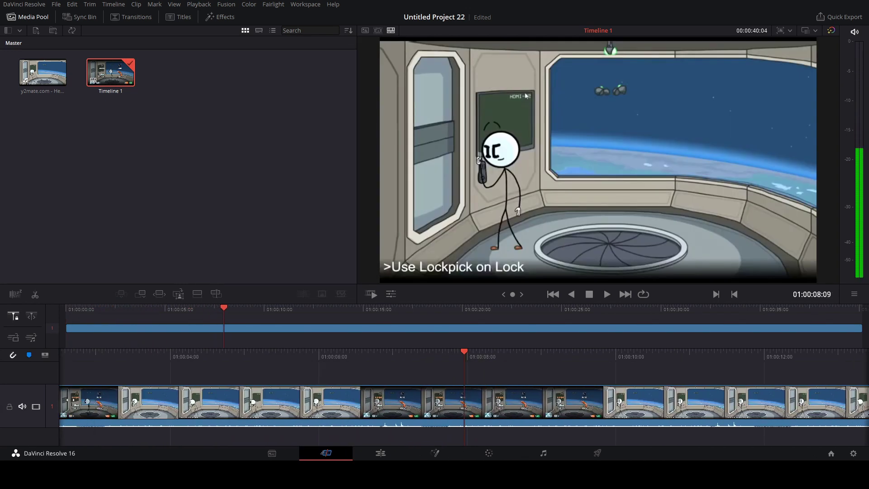
key("j")
key("j")
key("l")
left_click(216, 309)
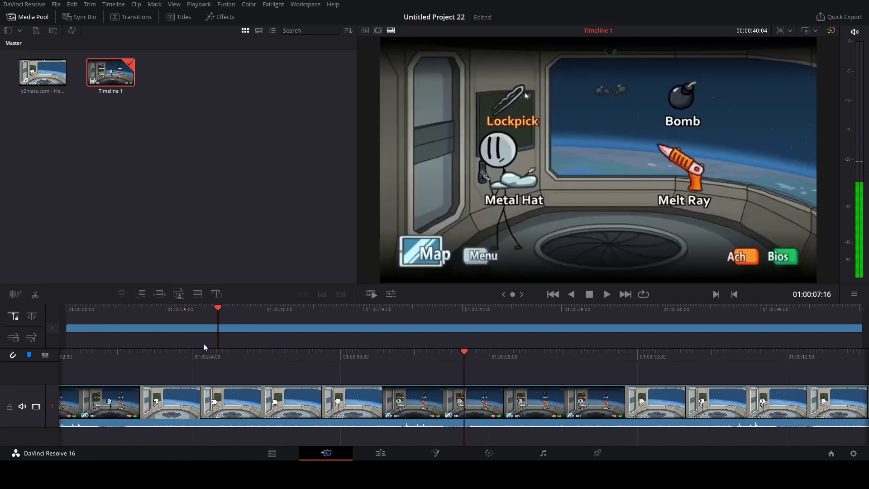
left_click_drag(253, 307, 65, 308)
Replay the trimmed clip and split it at the playhead at 01:00:05:04.
left_click(607, 295)
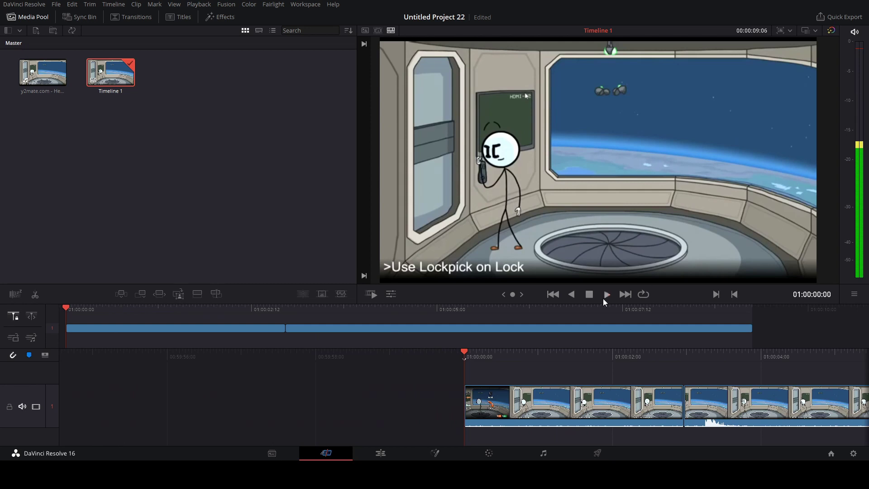
left_click(604, 296)
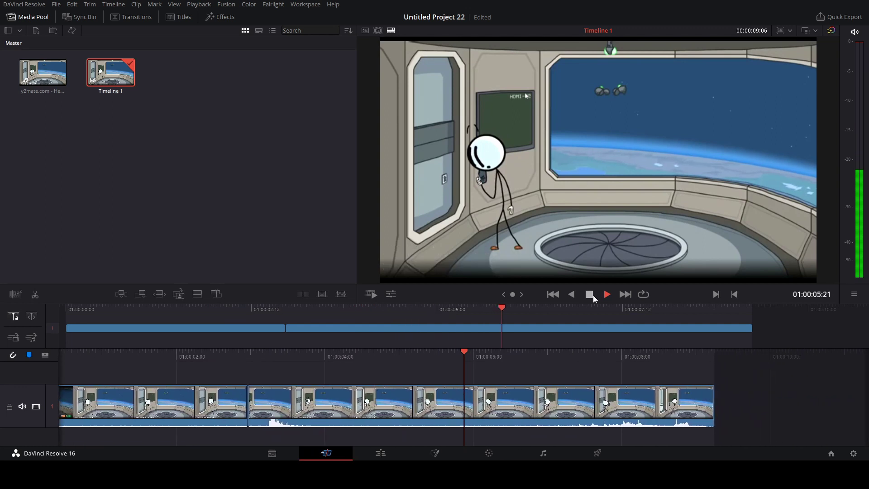
left_click(593, 295)
key("space")
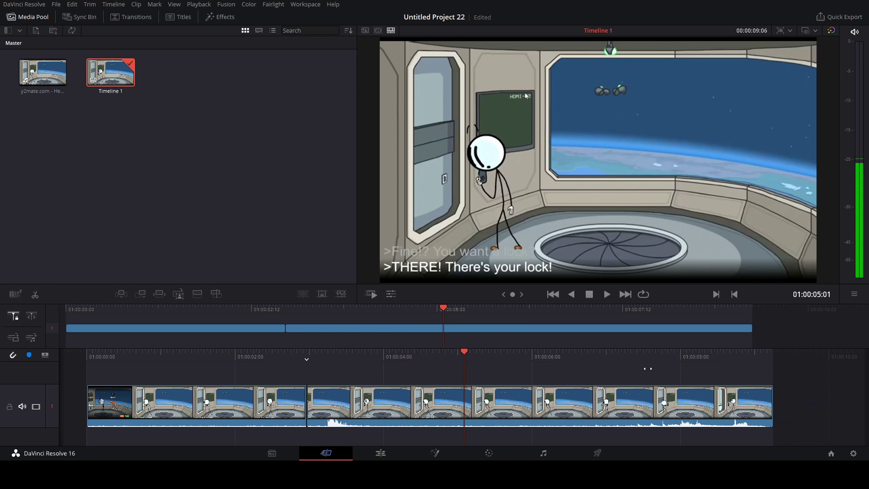
key("space")
left_click(35, 295)
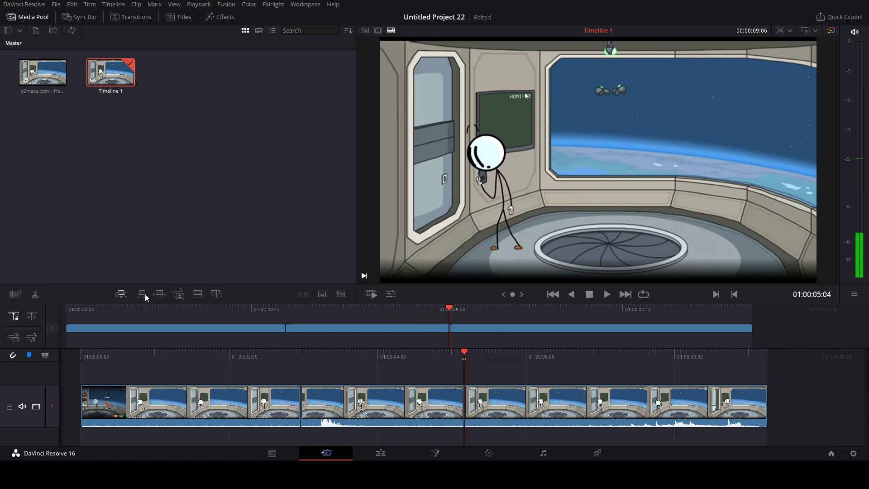
key("space")
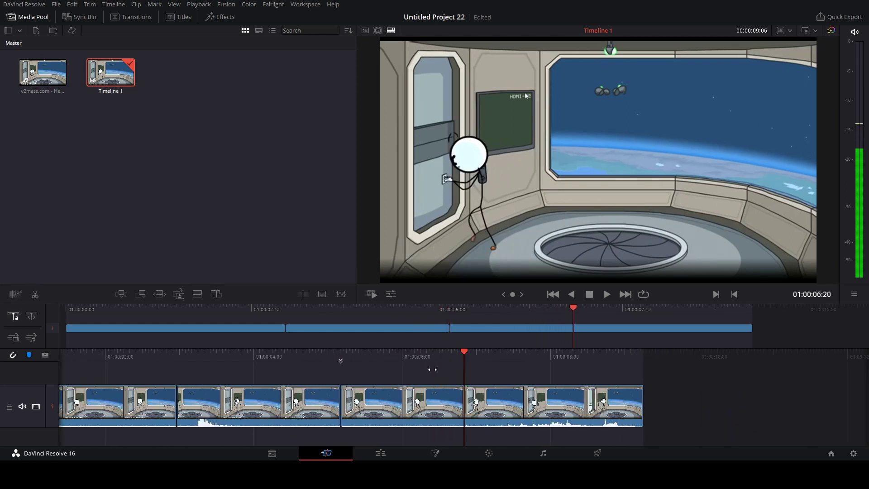
Rename the render output from Untitled to 'henrygetsoofed' on the Deliver page and start rendering.
left_click(597, 453)
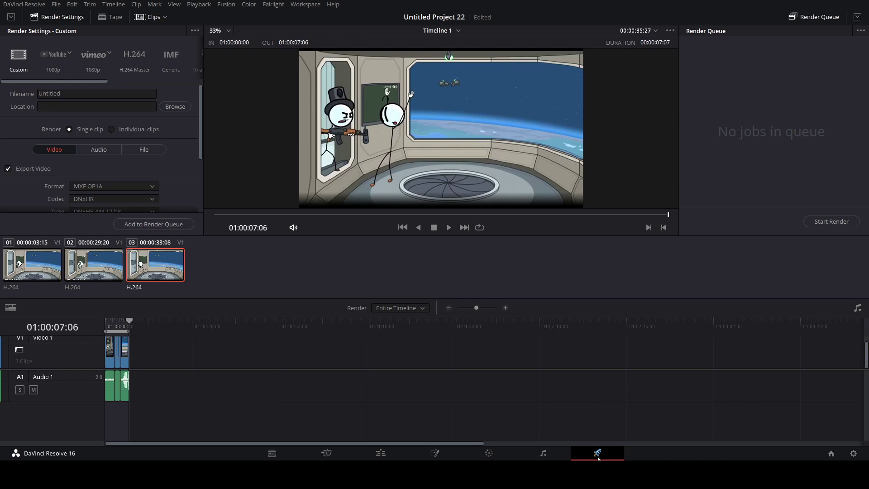
left_click(113, 95)
key("ctrl+a")
key("BackSpace")
type("henrygetsoofed")
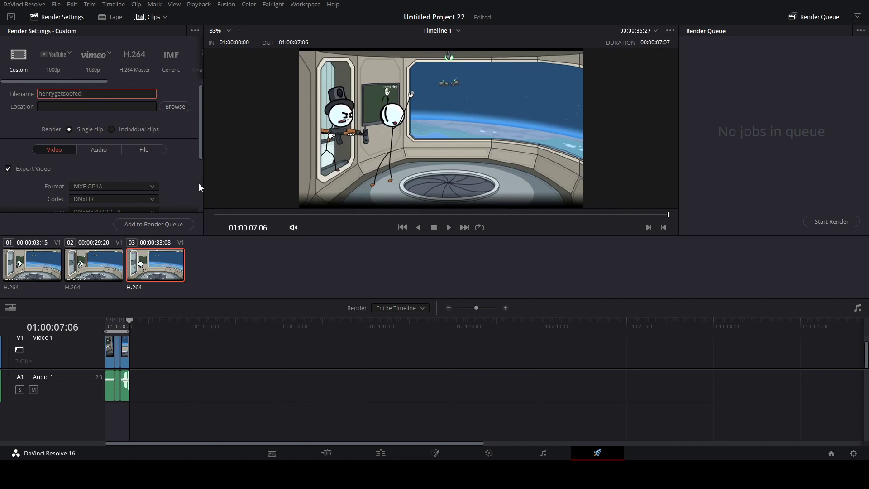
key("Return")
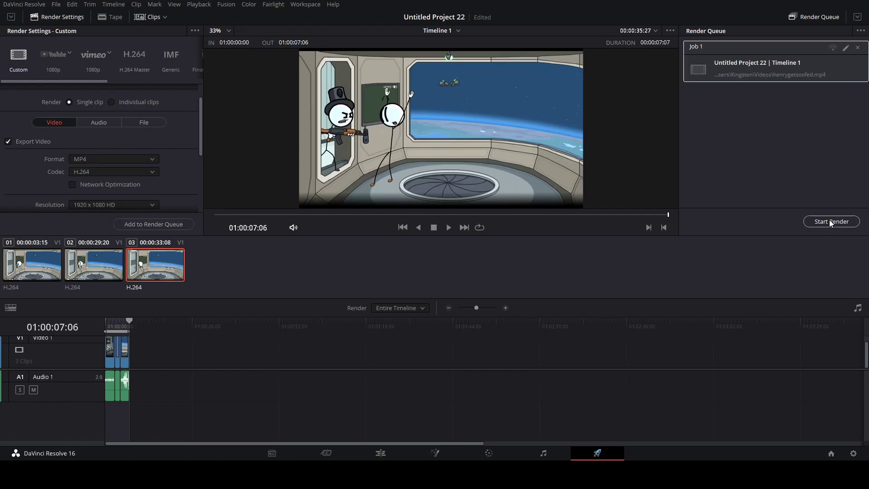
left_click(827, 221)
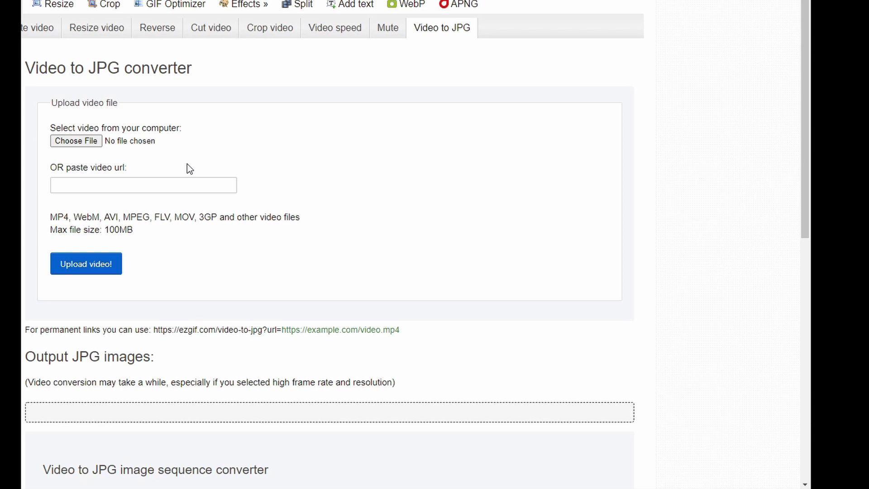
Choose henrygetsoofed.mp4 on ezgif's Video to JPG page and upload it.
left_click(68, 139)
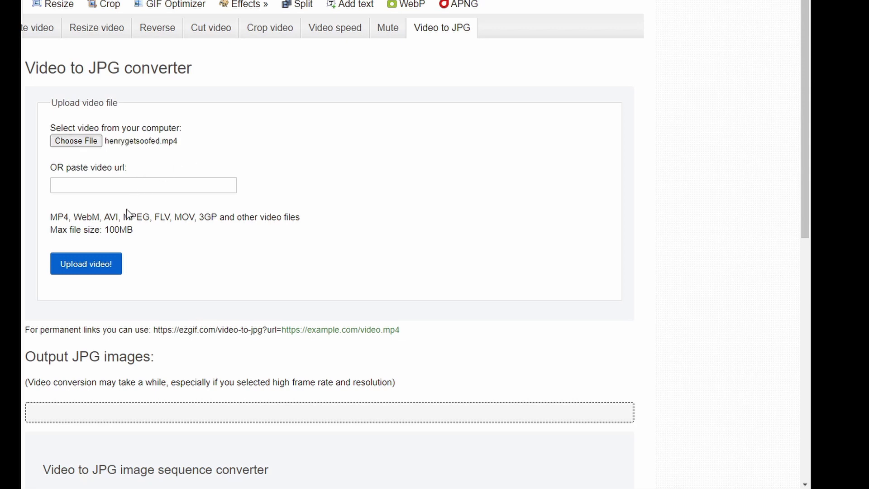
left_click(109, 264)
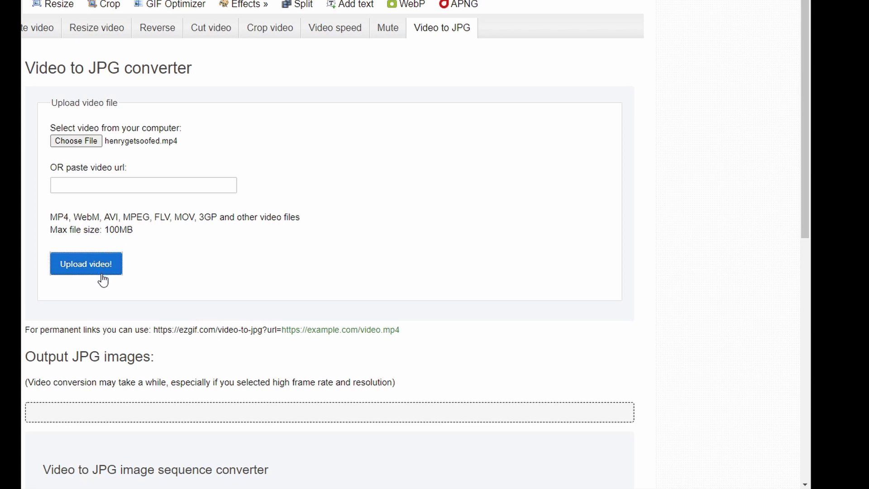
Convert the uploaded video into JPG frames.
scroll(101, 274, "down", 1)
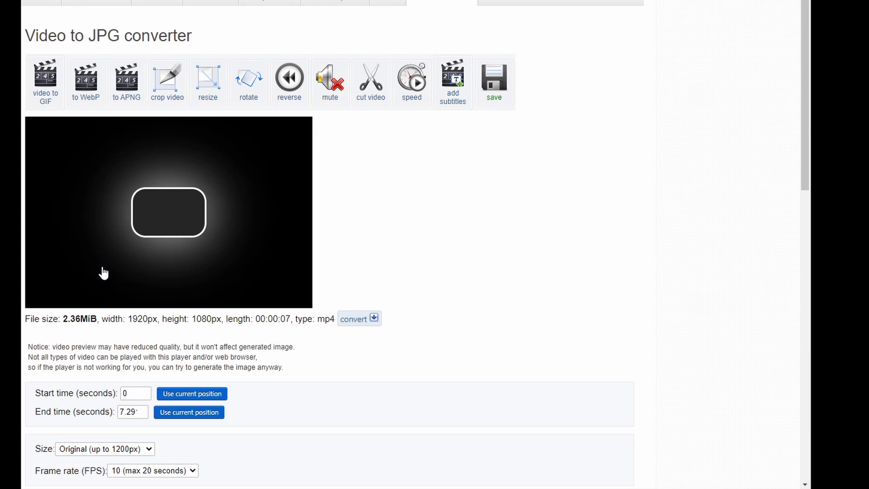
scroll(130, 205, "down", 3)
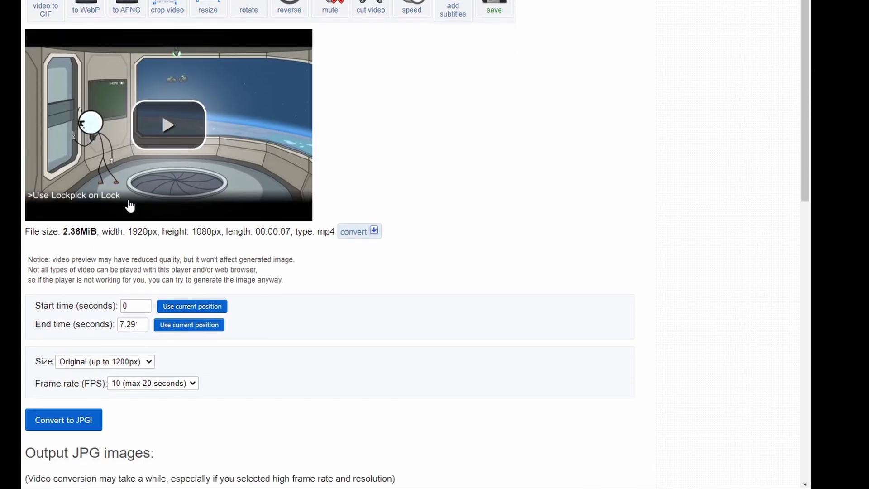
scroll(131, 204, "down", 1)
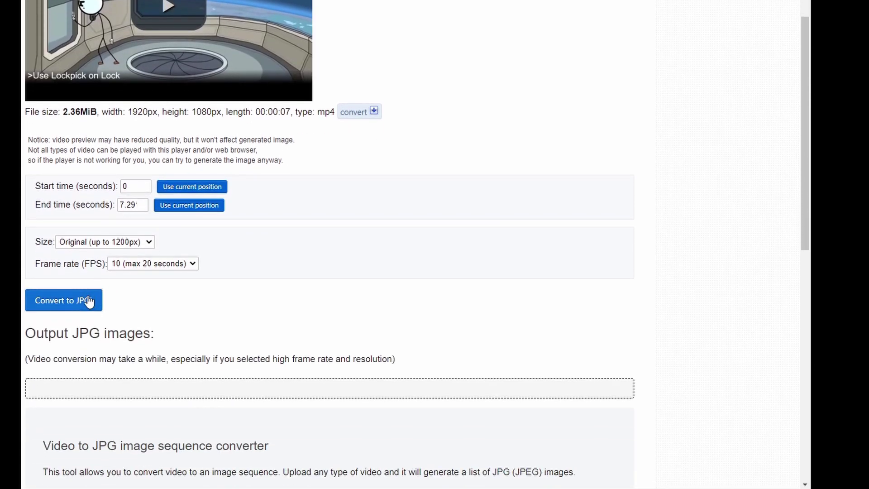
left_click(88, 298)
Download all the extracted frames as a ZIP archive.
scroll(105, 289, "down", 1)
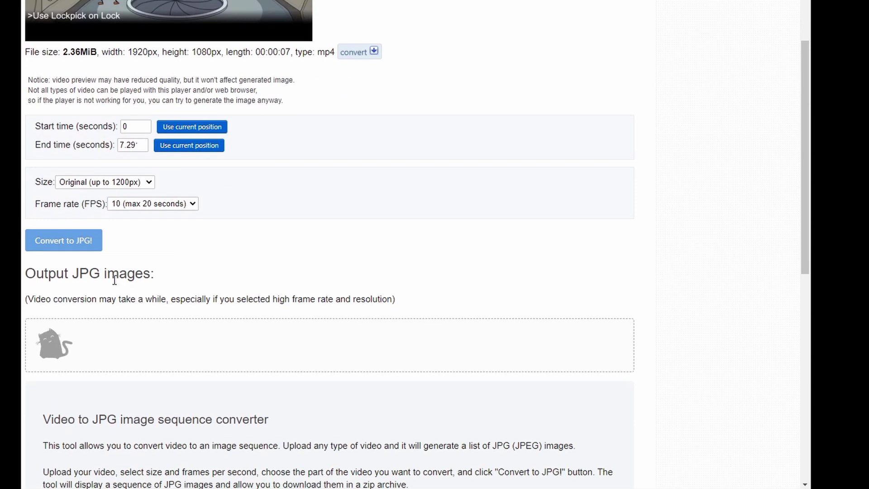
middle_click(338, 172)
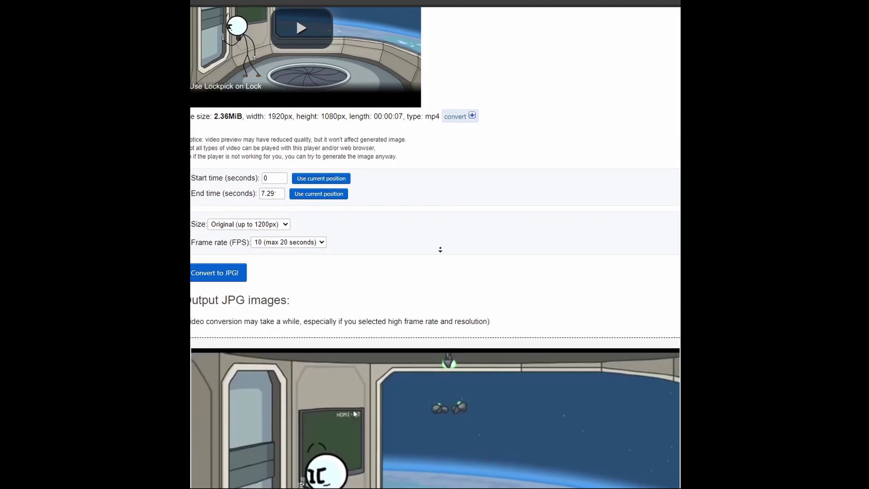
scroll(440, 249, "down", 9)
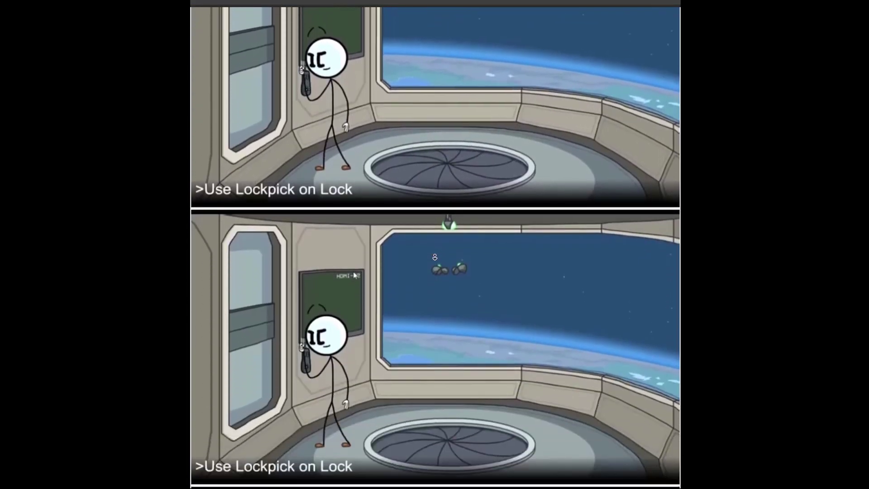
scroll(435, 257, "down", 4)
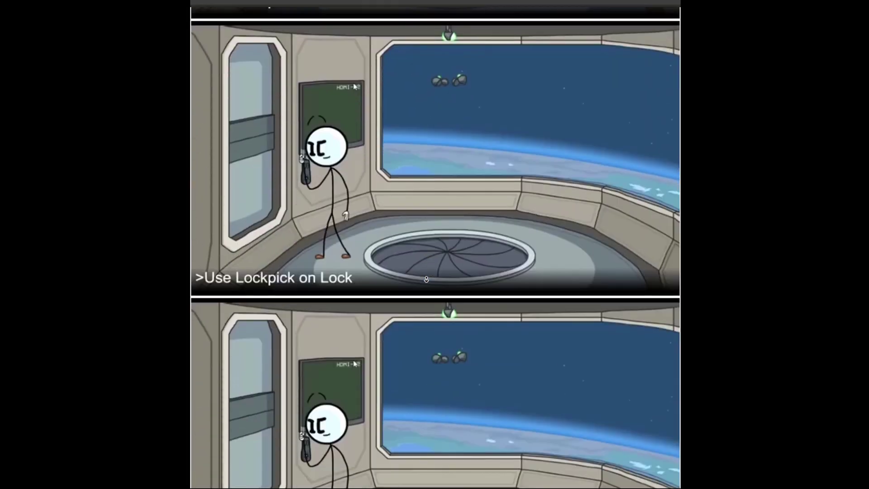
scroll(425, 279, "down", 2)
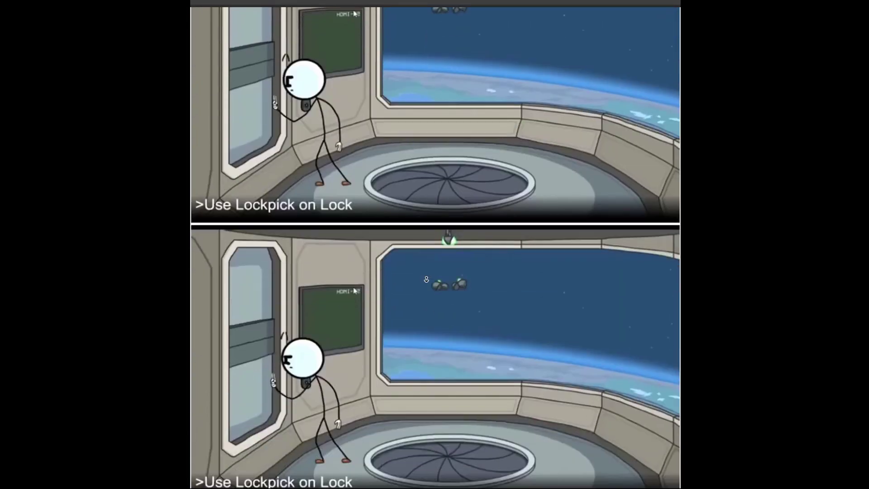
scroll(425, 280, "down", 2)
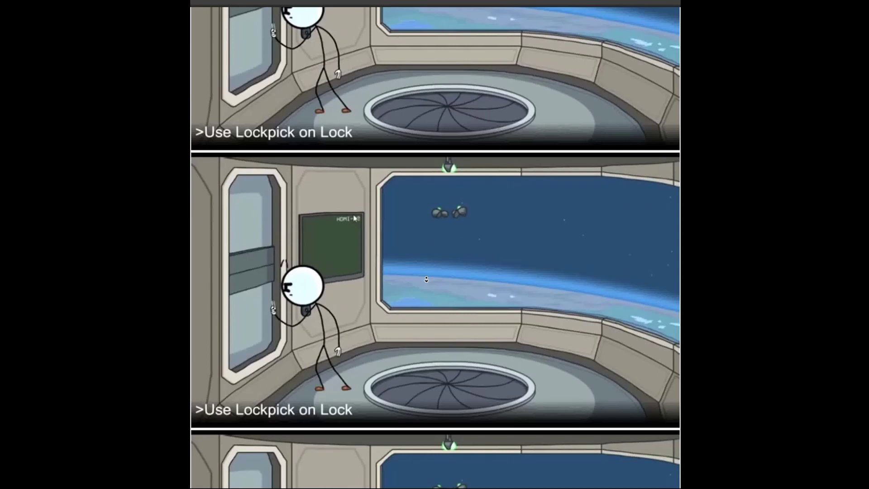
scroll(426, 279, "down", 2)
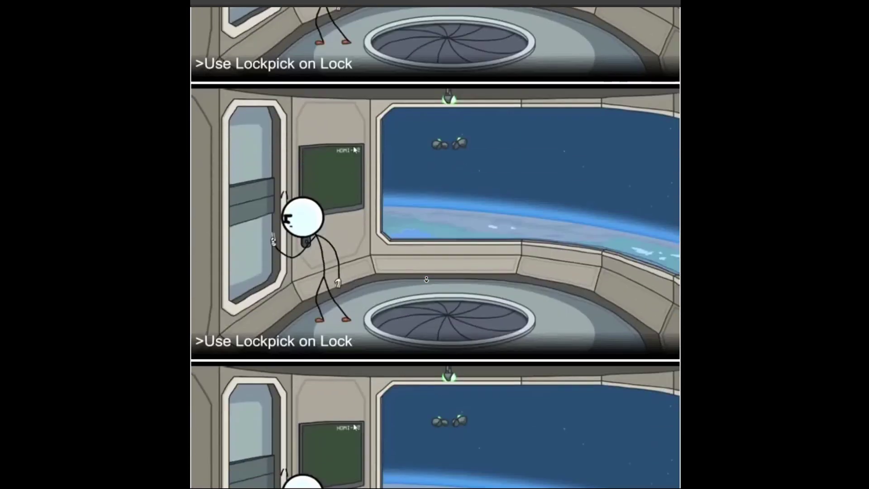
scroll(426, 280, "down", 2)
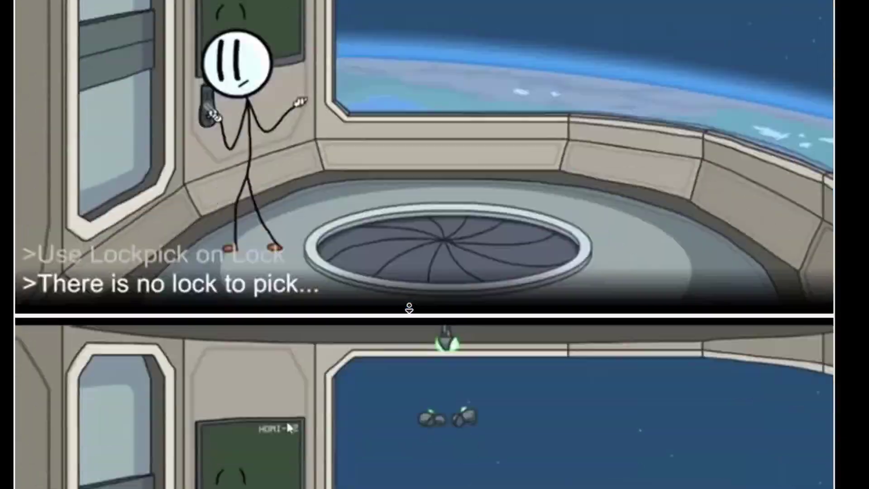
scroll(409, 308, "down", 3)
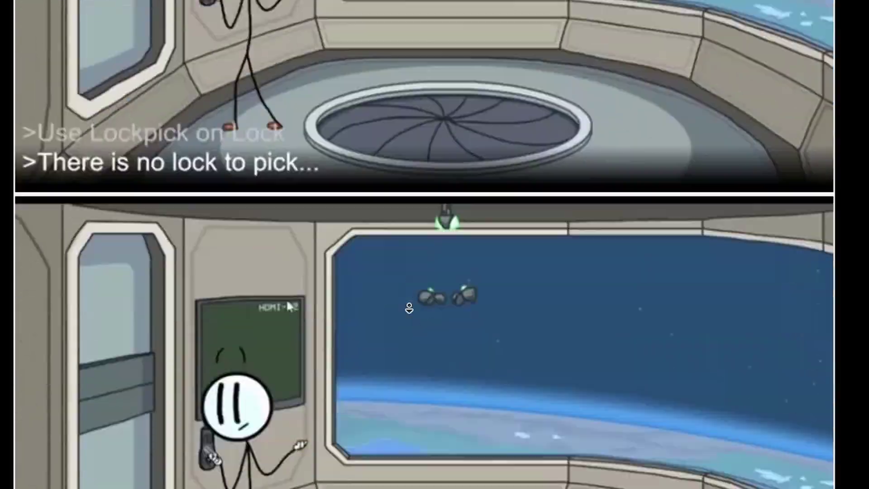
scroll(409, 308, "down", 3)
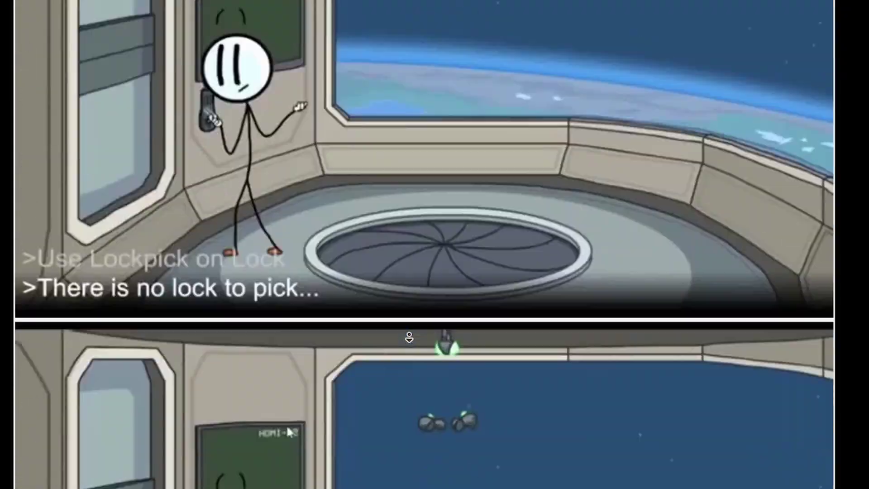
scroll(409, 337, "down", 5)
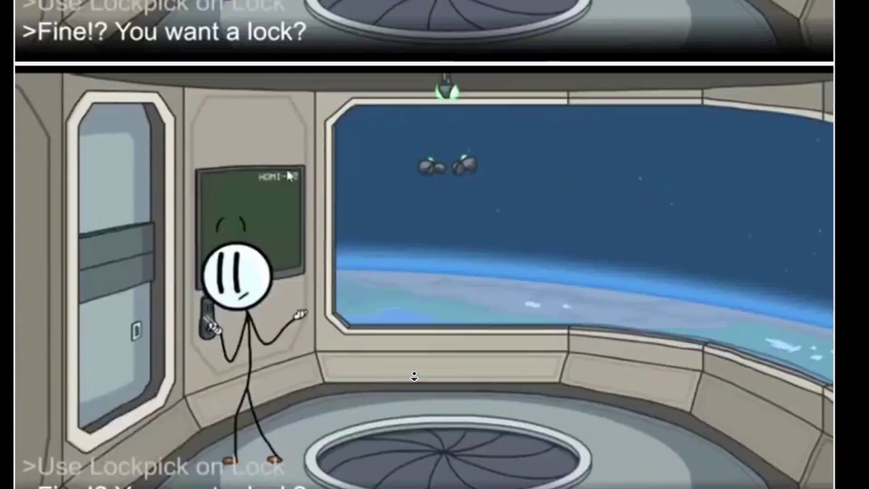
scroll(414, 377, "down", 10)
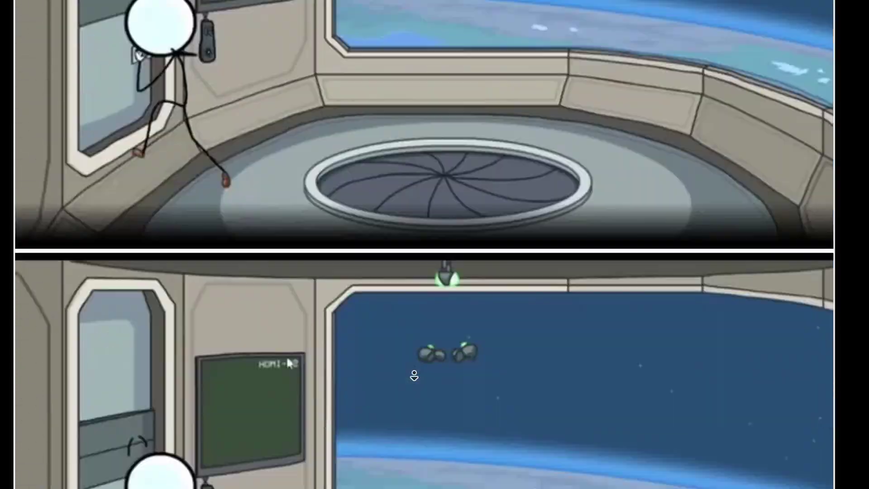
scroll(414, 376, "down", 10)
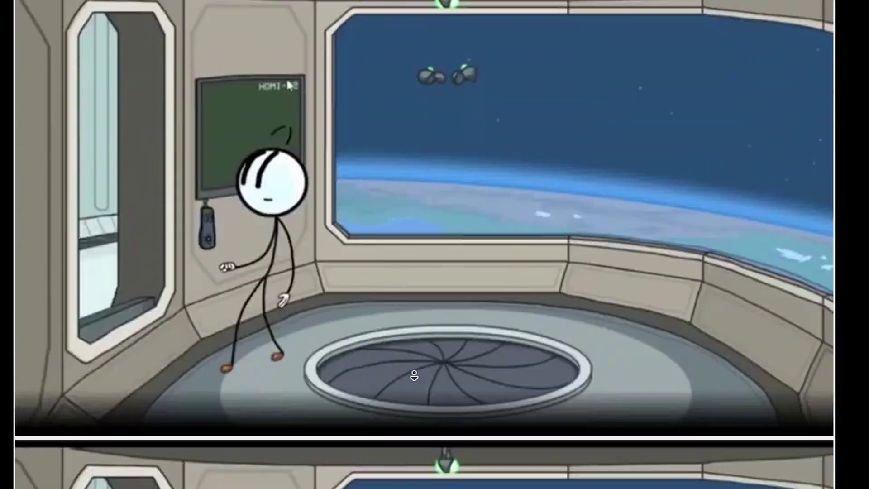
scroll(414, 375, "down", 5)
scroll(501, 320, "up", 5)
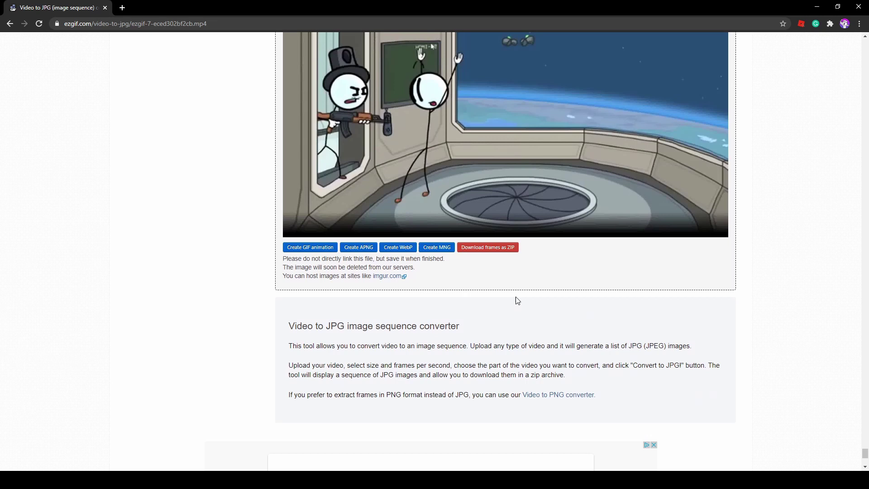
scroll(517, 300, "up", 1)
scroll(468, 271, "up", 2)
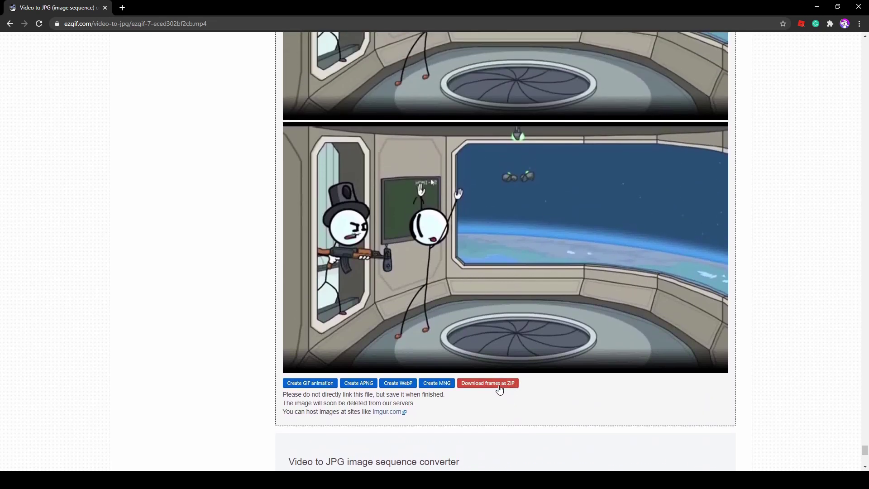
left_click(493, 387)
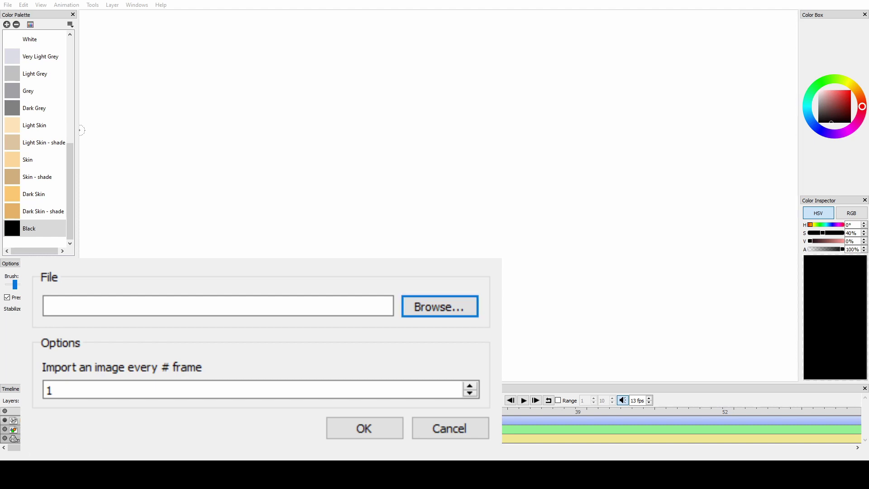
Import the frame sequence into the Bitmap Layer, play it through, and return to frame 1.
left_click(364, 429)
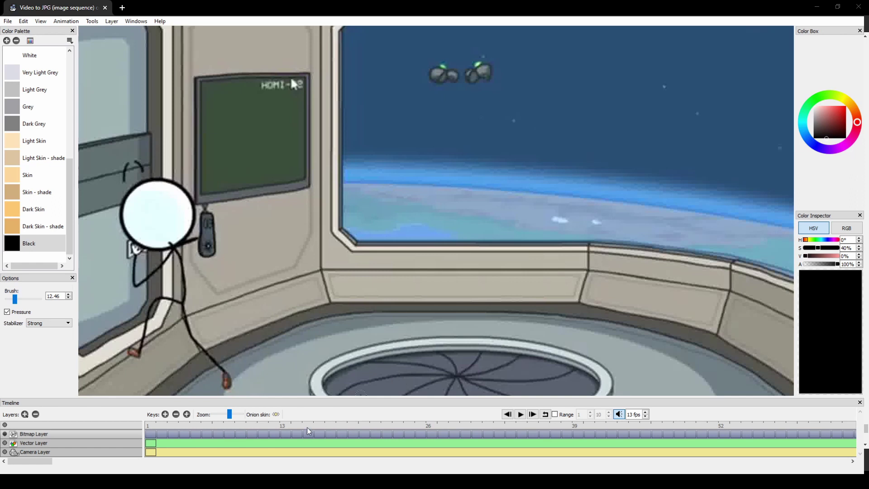
scroll(292, 284, "down", 2)
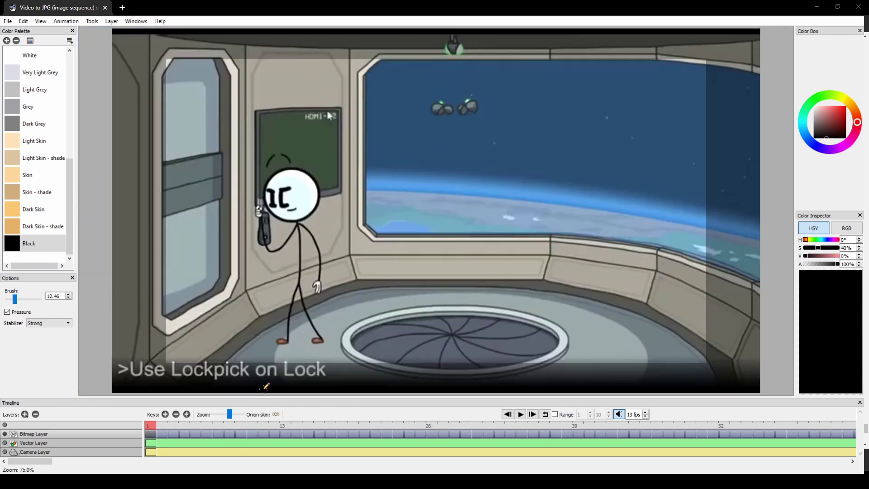
left_click_drag(189, 421, 237, 423)
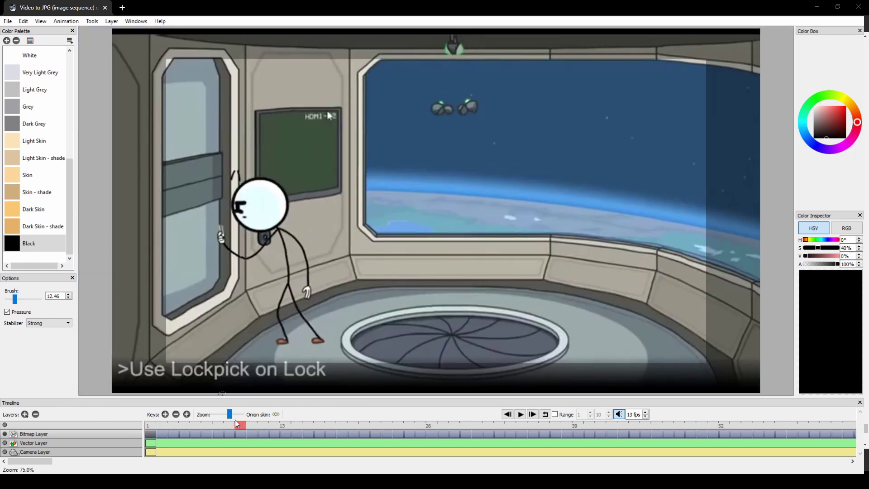
key("Return")
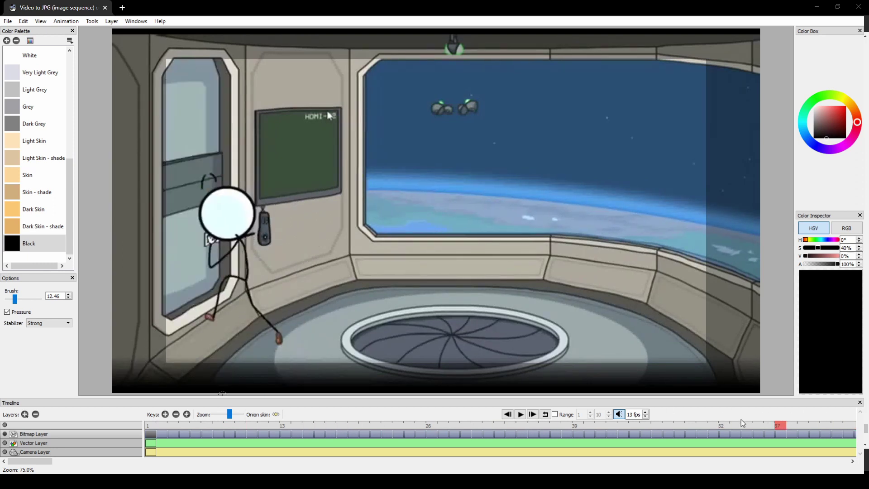
left_click(521, 414)
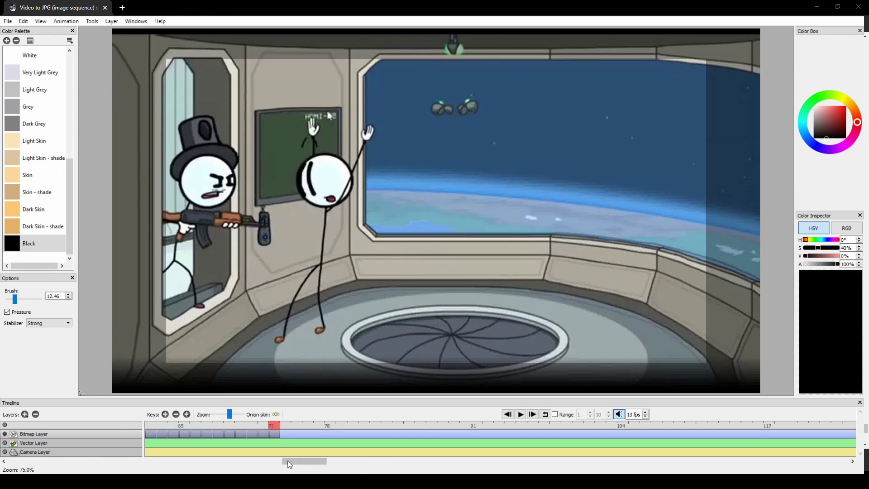
left_click_drag(289, 464, 14, 462)
left_click(151, 426)
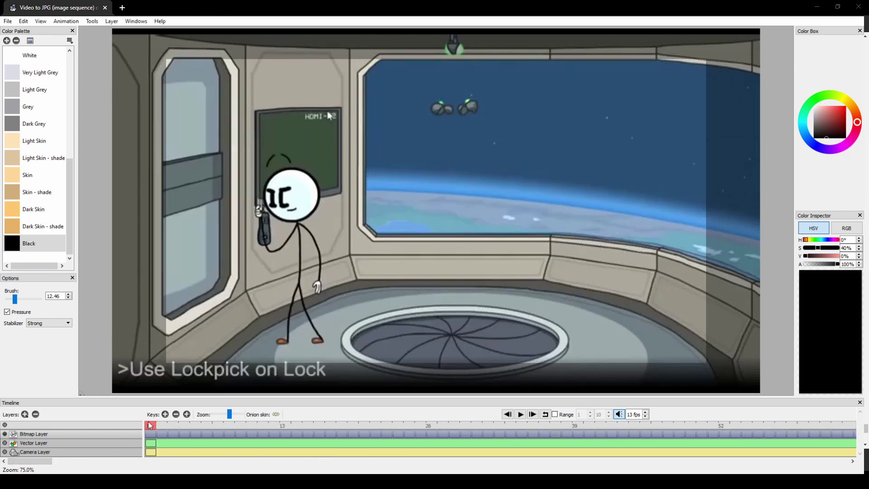
Select Green in the Color Palette and switch to the Brush tool.
scroll(32, 176, "up", 6)
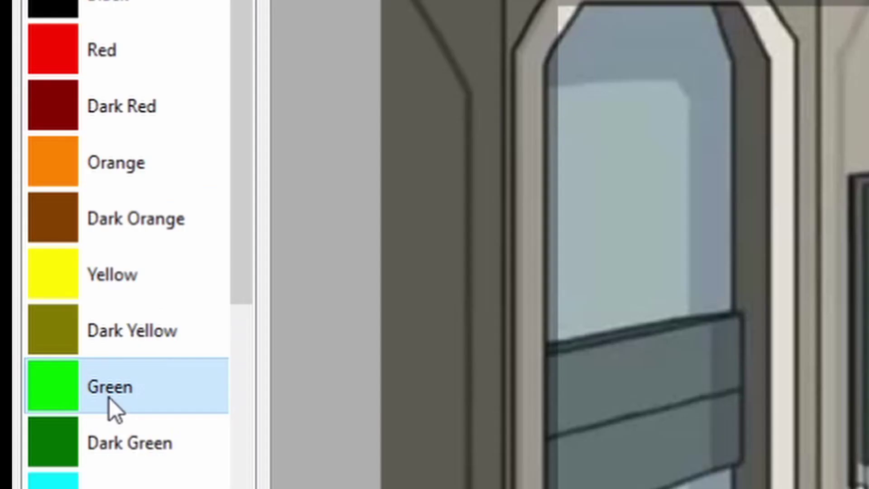
left_click(31, 180)
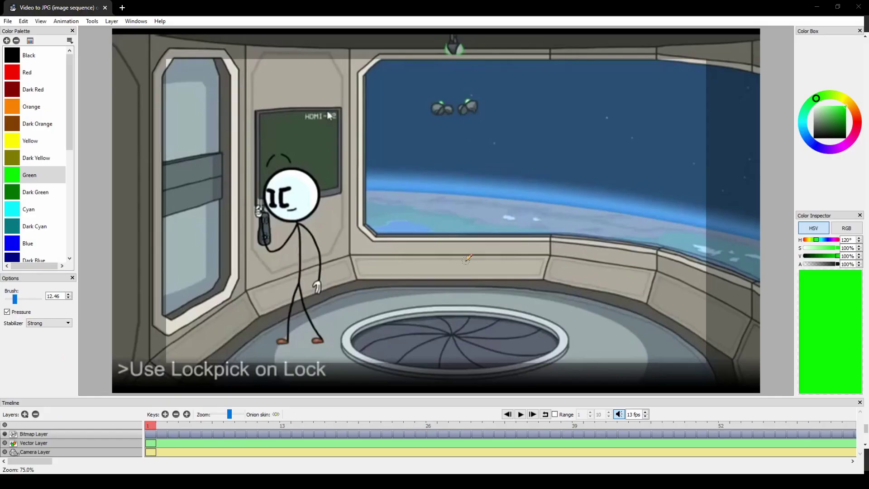
key("b")
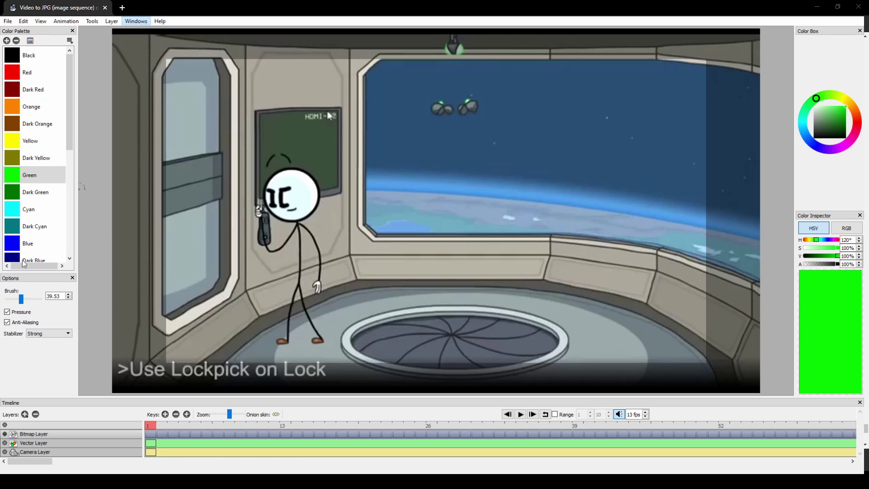
Test the green brush on the canvas, then enlarge it to size 75.05.
left_click(745, 47)
left_click_drag(211, 427, 149, 430)
left_click_drag(21, 300, 27, 301)
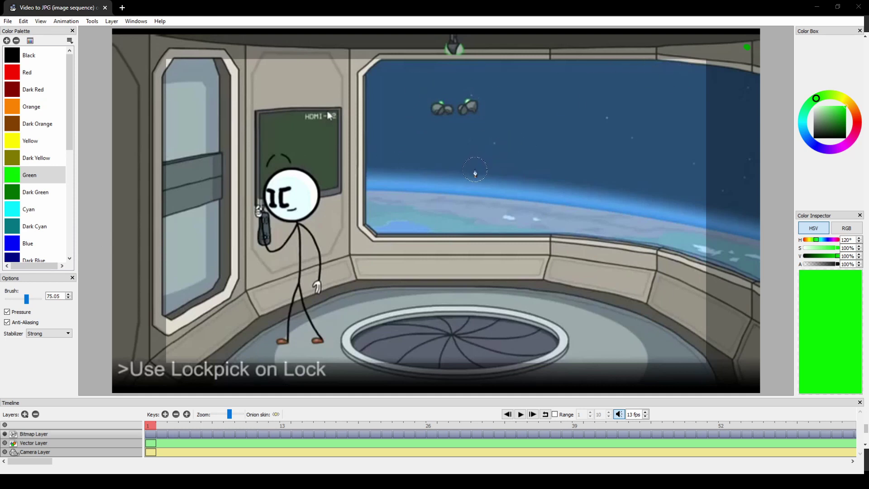
key("k")
left_click(511, 131)
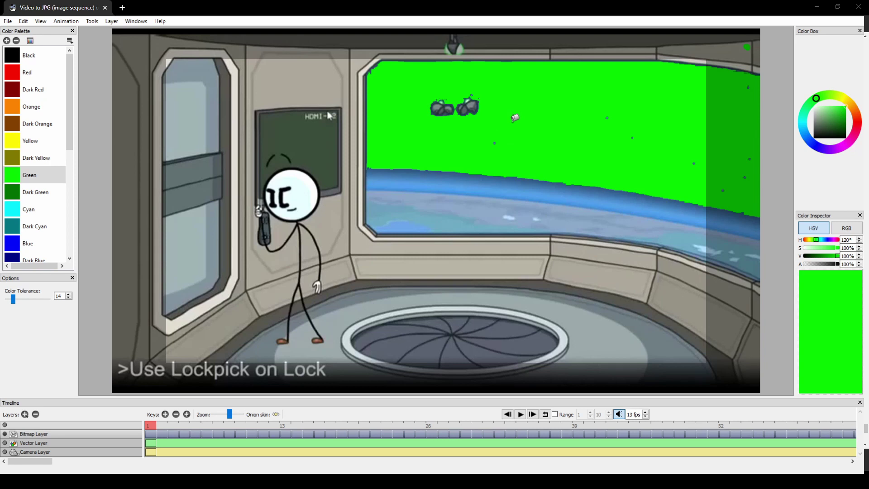
key("ctrl+z")
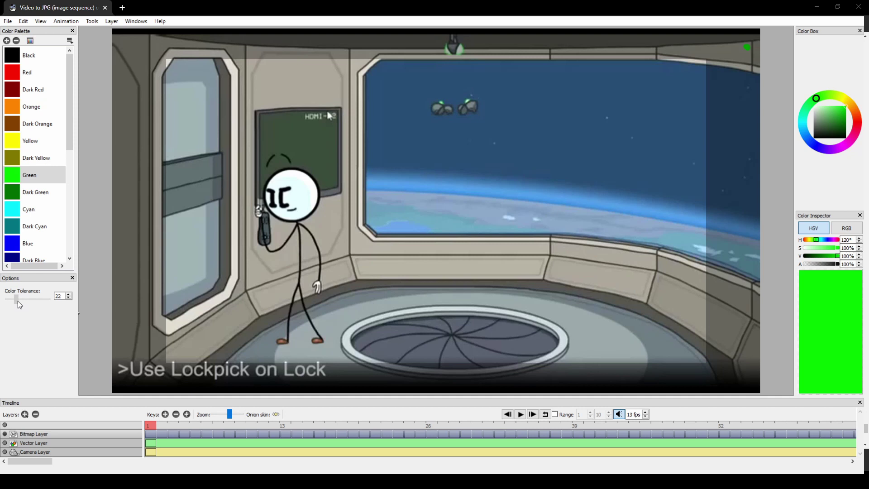
left_click_drag(17, 301, 19, 300)
left_click(453, 153)
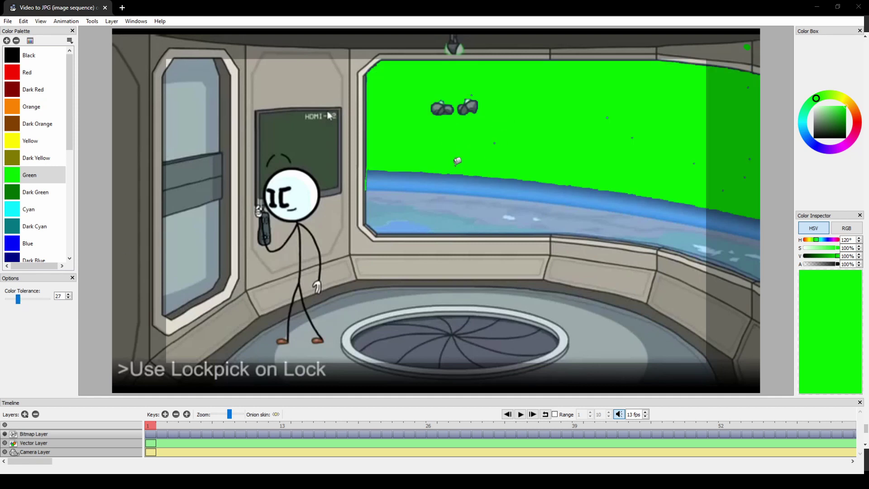
key("ctrl+z")
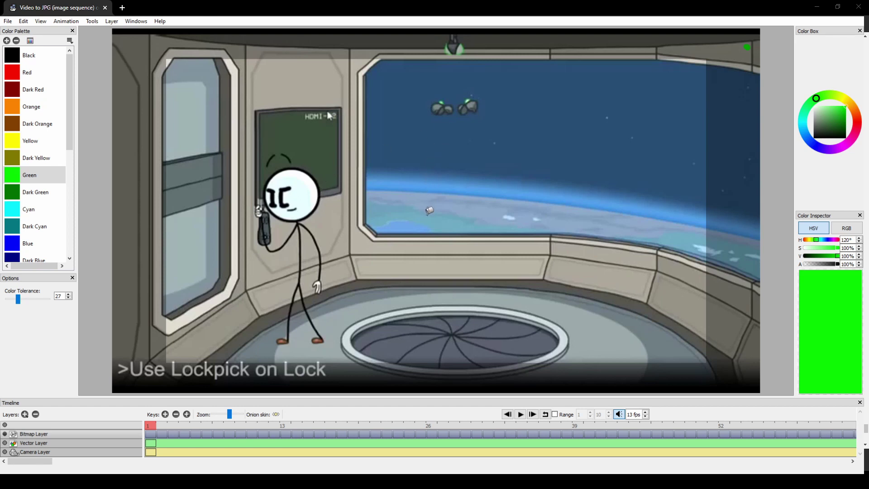
key("b")
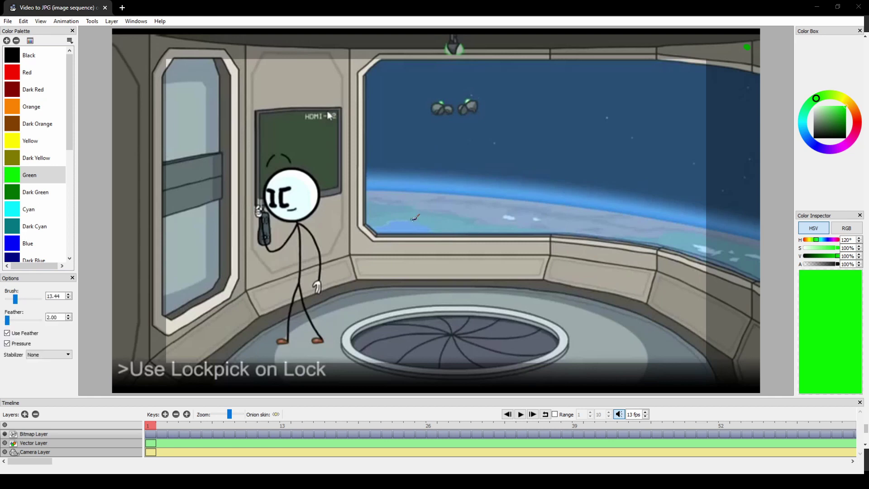
left_click_drag(15, 299, 19, 299)
left_click_drag(483, 117, 459, 130)
key("ctrl+z")
left_click_drag(20, 299, 23, 299)
mouse_move(406, 149)
left_mouse_down()
mouse_move(426, 136)
mouse_move(406, 141)
mouse_move(421, 156)
mouse_move(452, 163)
left_mouse_up()
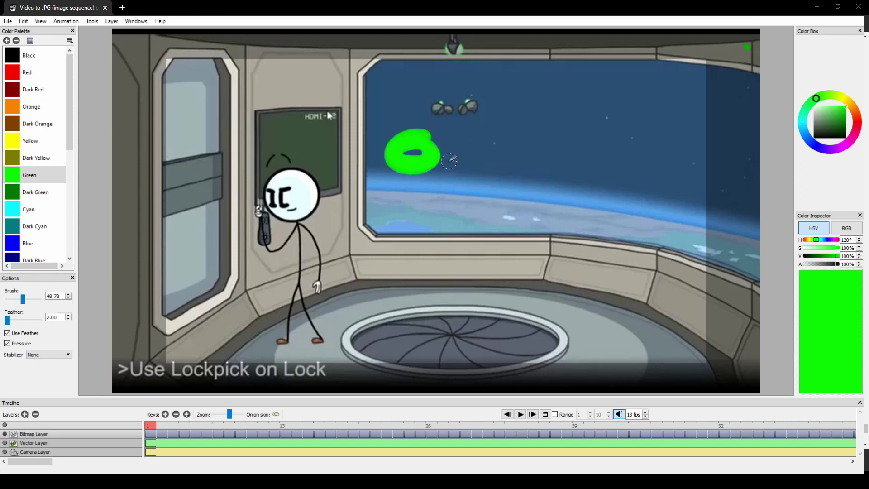
key("ctrl+z")
key("n")
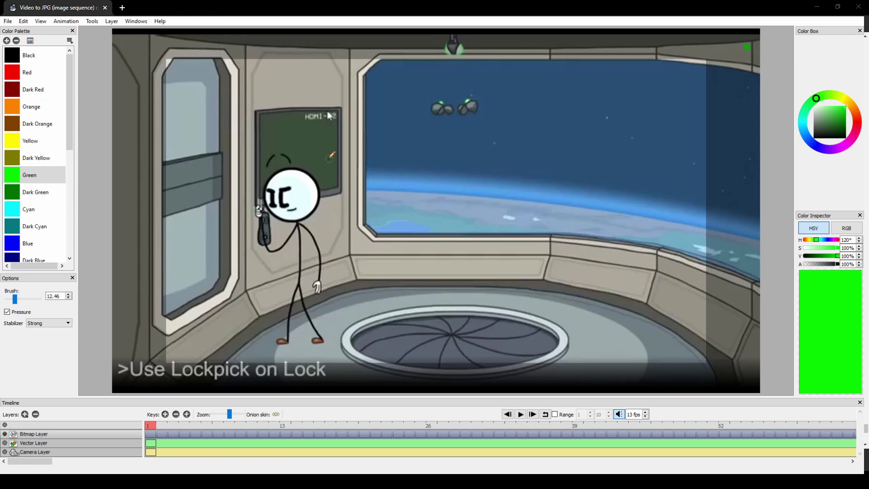
Add Bitmap Layer 2 and draw a thick green loop around the space window.
key("p")
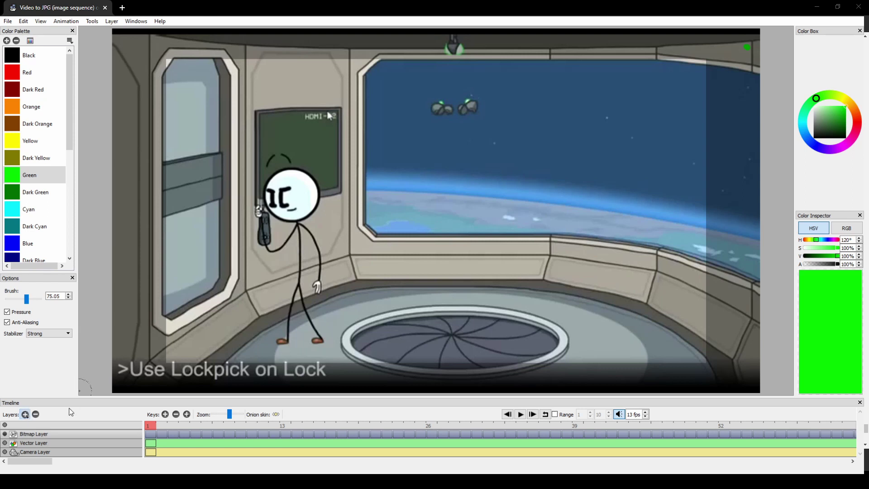
key("Return")
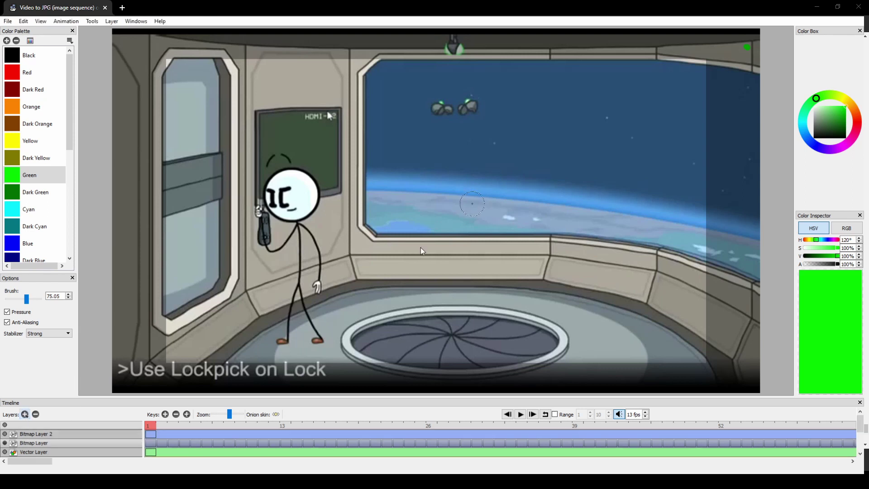
left_click(72, 437)
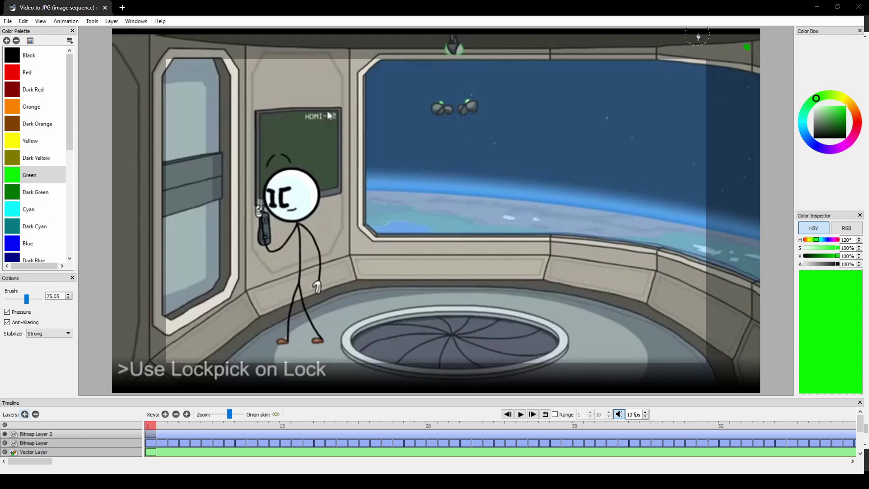
mouse_move(724, 61)
left_mouse_down()
mouse_move(667, 41)
mouse_move(564, 35)
mouse_move(340, 52)
mouse_move(322, 61)
mouse_move(311, 97)
mouse_move(317, 153)
mouse_move(339, 173)
mouse_move(344, 193)
mouse_move(341, 240)
mouse_move(359, 267)
mouse_move(564, 290)
mouse_move(744, 333)
mouse_move(756, 217)
mouse_move(745, 71)
mouse_move(728, 46)
left_mouse_up()
Bucket-fill the outlined window green and paint green along the top edge.
key("k")
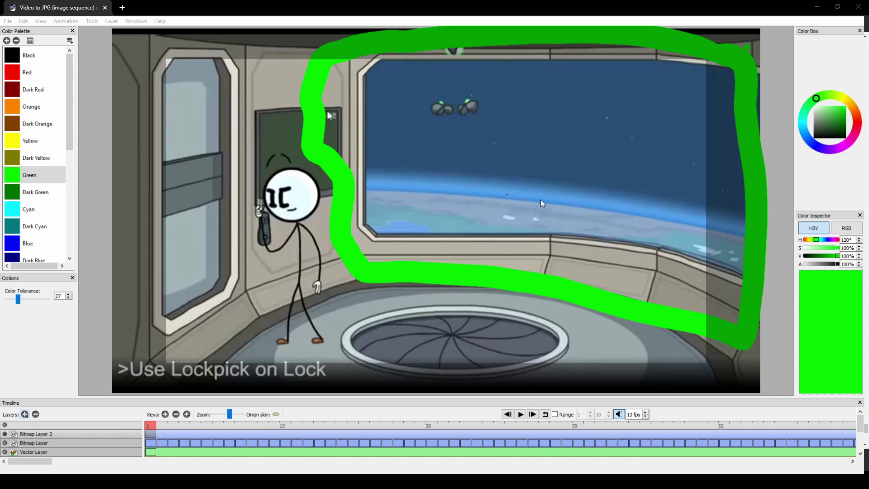
left_click(539, 207)
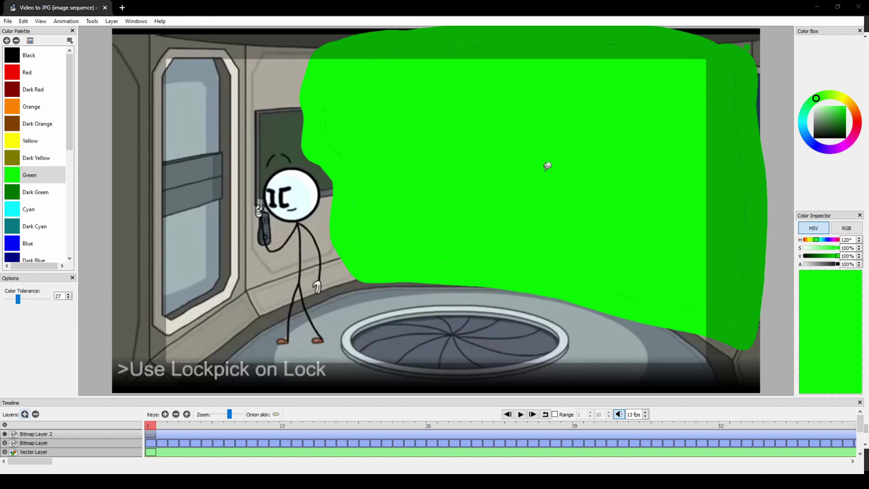
key("b")
mouse_move(697, 69)
left_mouse_down()
mouse_move(549, 34)
mouse_move(425, 39)
mouse_move(360, 68)
left_mouse_up()
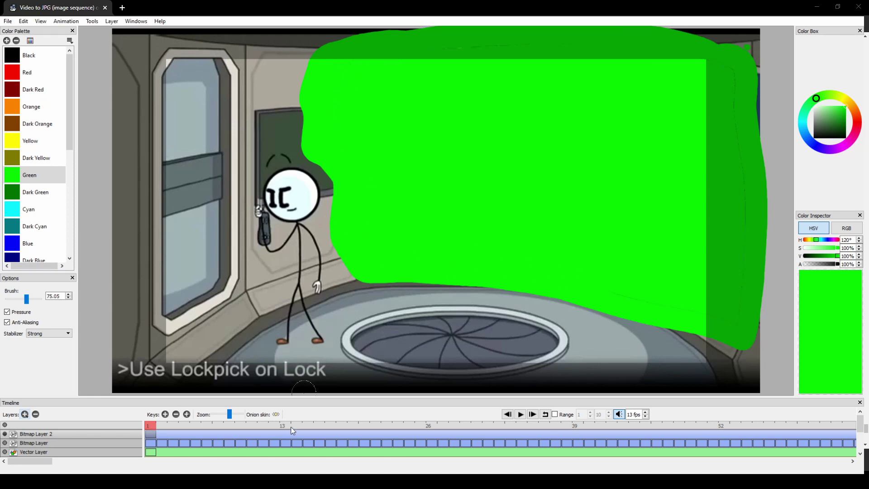
Check the fill across frames and touch up the green beside the stickman's head.
left_click(318, 427)
key("Return")
key("Return")
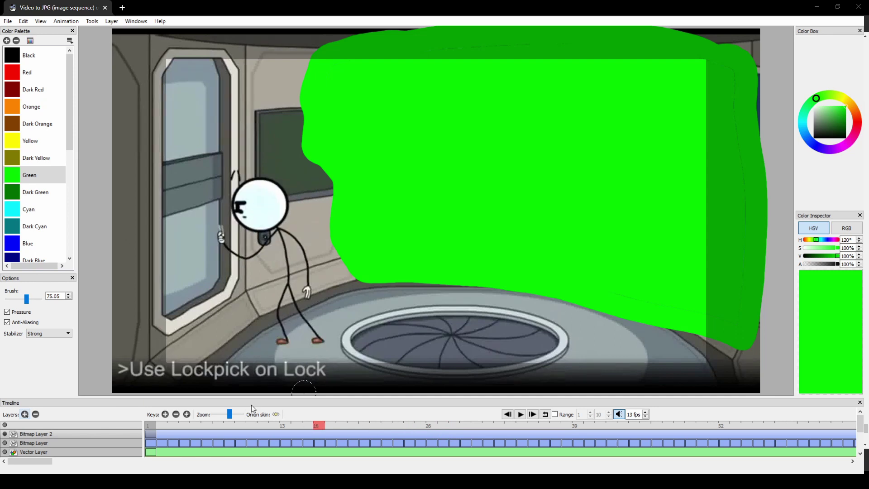
key("Home")
key("b")
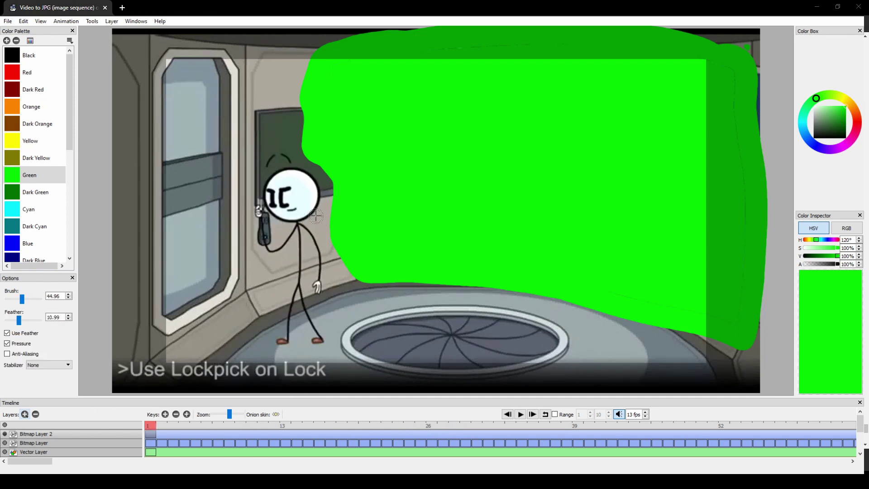
mouse_move(328, 218)
left_mouse_down()
mouse_move(334, 252)
mouse_move(329, 217)
mouse_move(344, 251)
mouse_move(331, 219)
left_mouse_up()
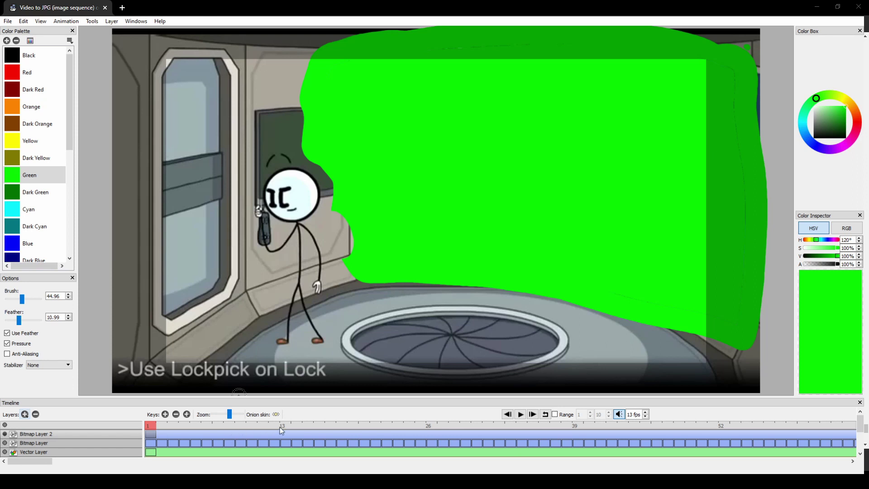
left_click_drag(279, 428, 85, 409)
Paint green along the lower edge with the pen and bucket-fill the enclosed bottom strip.
key("p")
mouse_move(369, 232)
left_mouse_down()
mouse_move(352, 279)
mouse_move(357, 328)
mouse_move(505, 393)
mouse_move(727, 361)
mouse_move(713, 314)
left_mouse_up()
key("k")
left_click(549, 315)
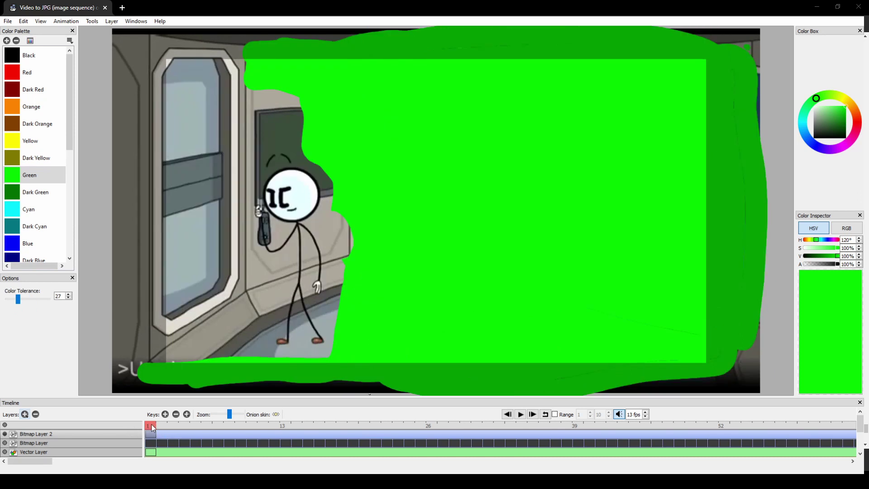
On Bitmap Layer, bucket-fill the grey wall behind the stickman with green.
left_click(115, 444)
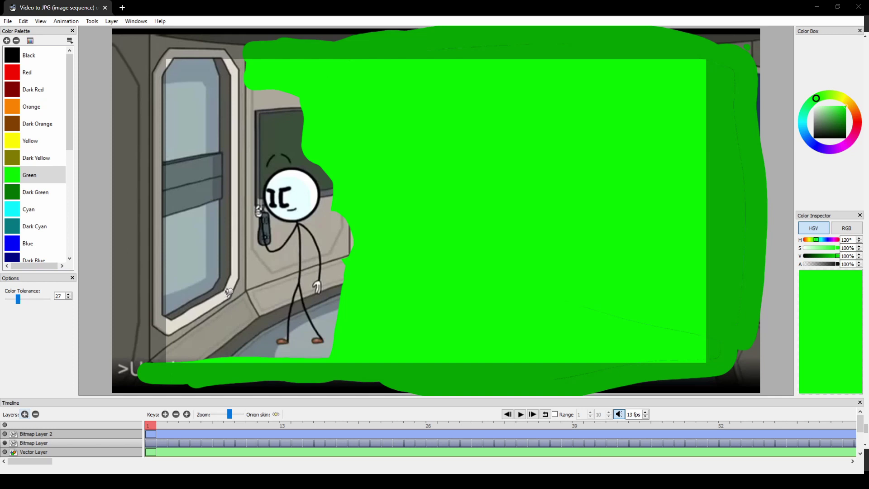
left_click(265, 257)
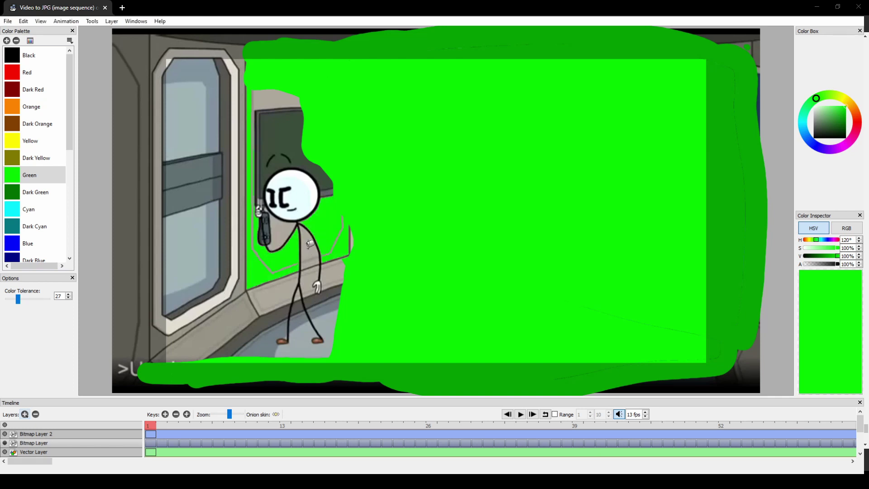
key("b")
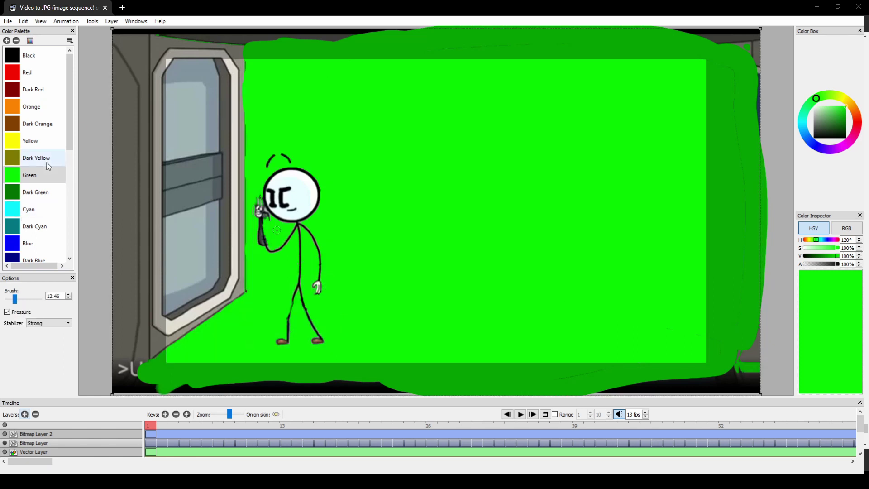
Retouch the stickman's left leg in black, then switch the colour back to Green.
scroll(64, 236, "down", 4)
scroll(64, 236, "down", 2)
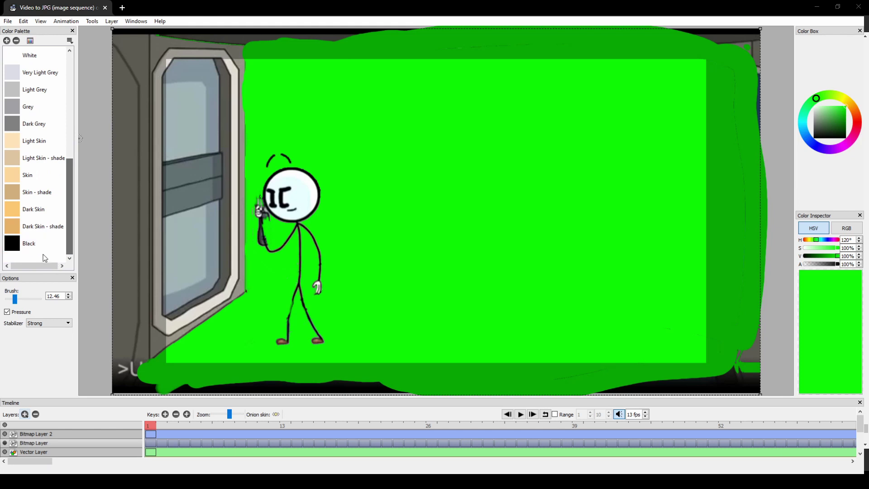
left_click(42, 244)
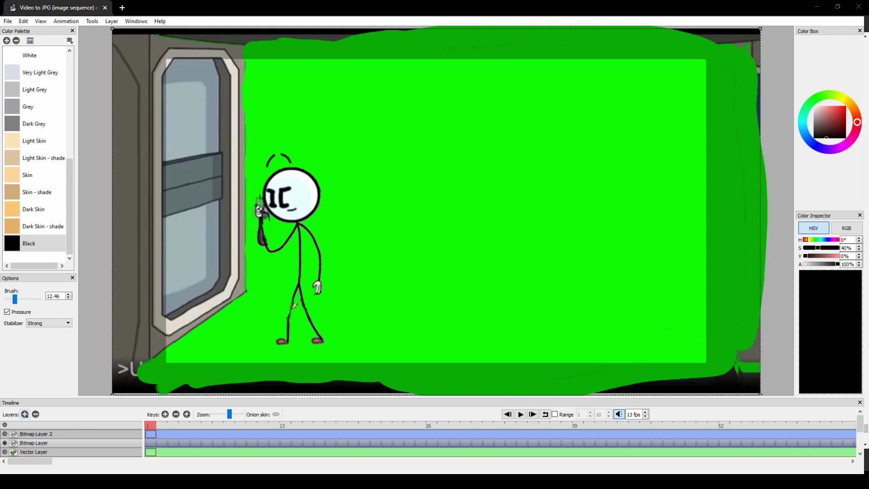
left_click_drag(292, 307, 288, 317)
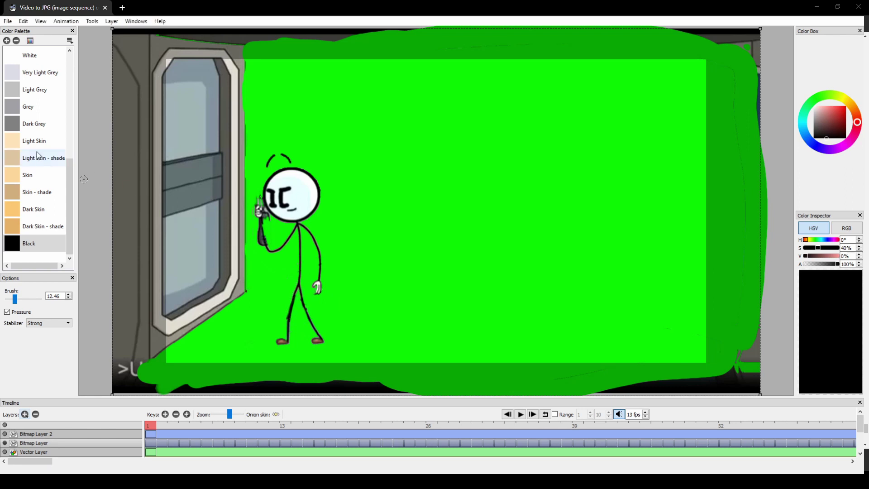
left_click_drag(69, 164, 70, 60)
left_click(39, 175)
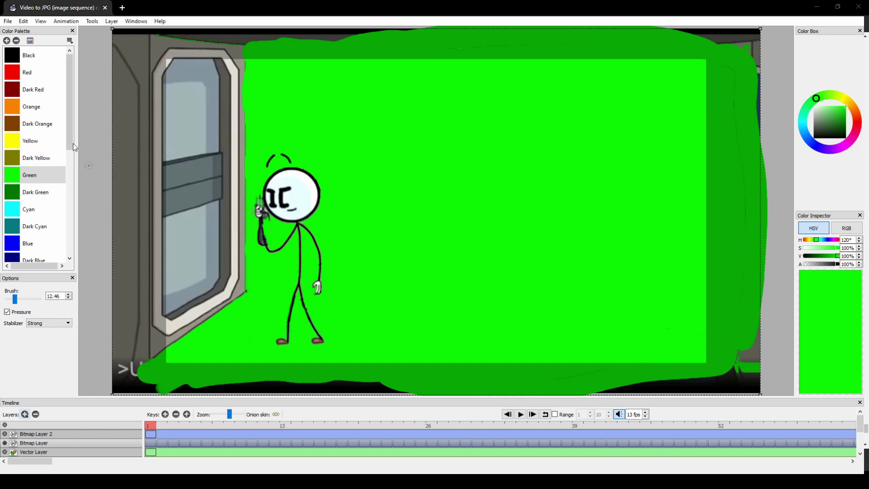
Touch up the green background around the hand holding the phone.
scroll(70, 153, "down", 1)
scroll(70, 153, "down", 5)
left_click(37, 258)
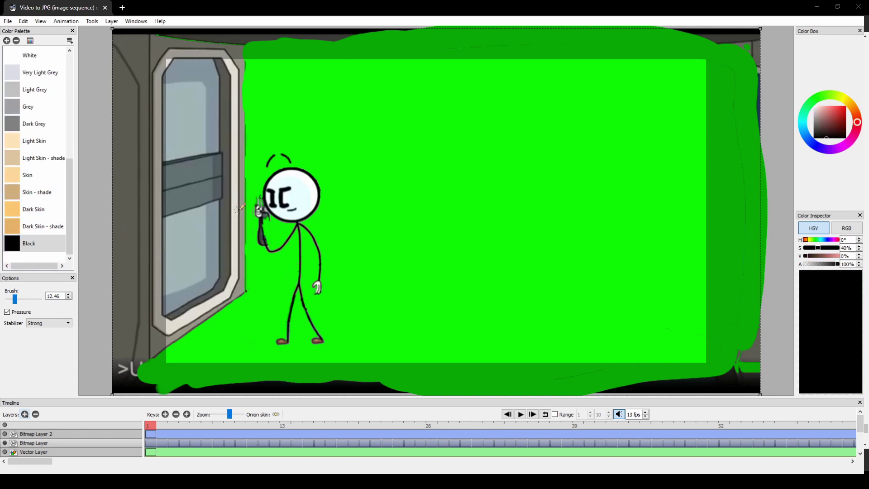
scroll(54, 178, "up", 6)
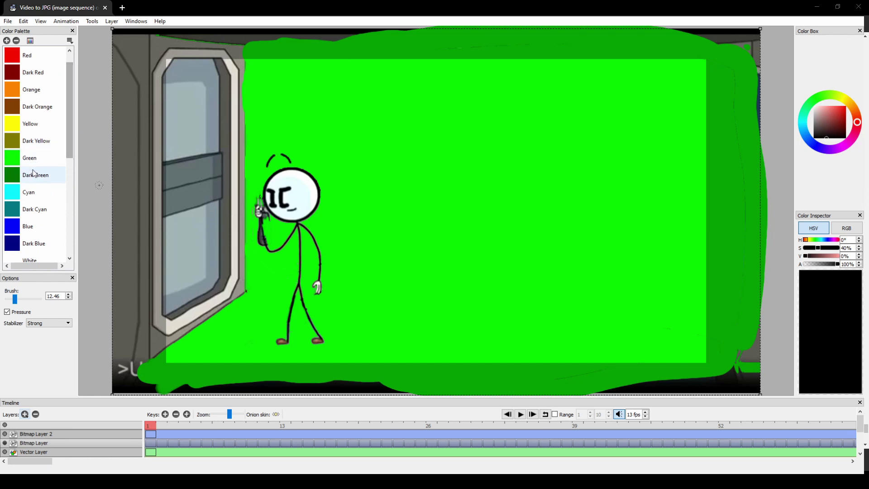
left_click(45, 158)
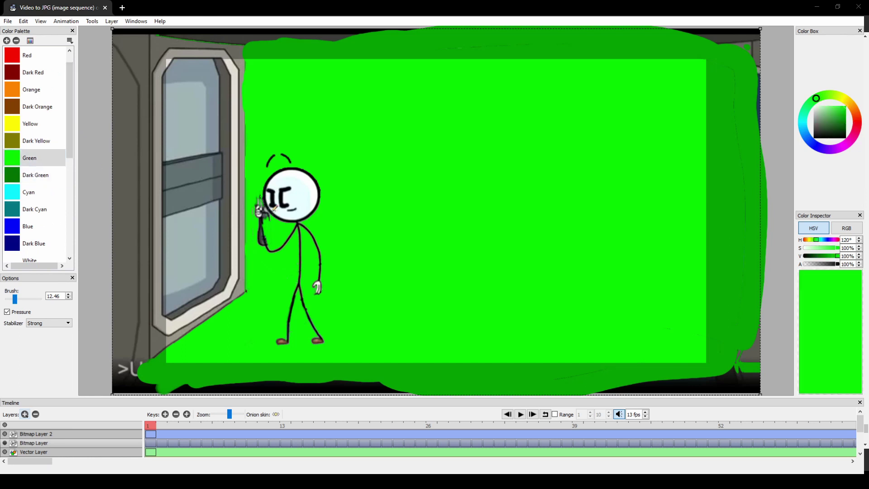
left_click_drag(266, 207, 273, 214)
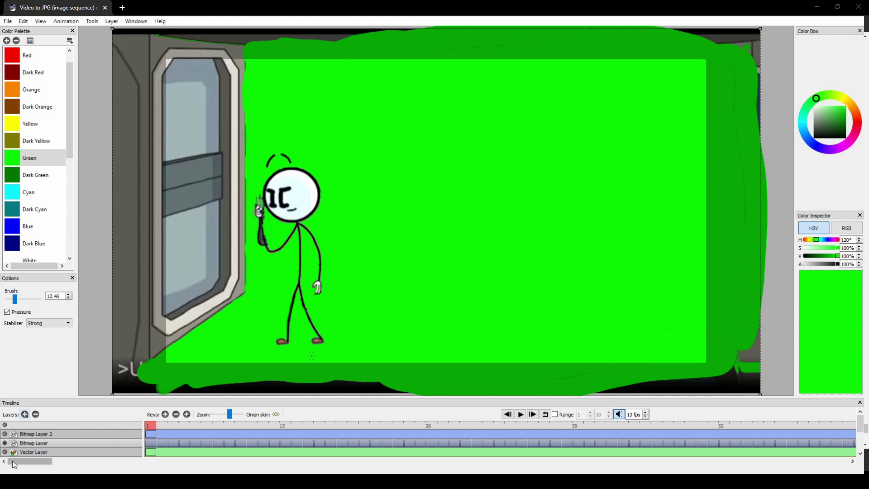
Scrub the timeline forward from frame 1 to frame 8.
left_click_drag(15, 461, 111, 434)
left_click_drag(189, 430, 208, 429)
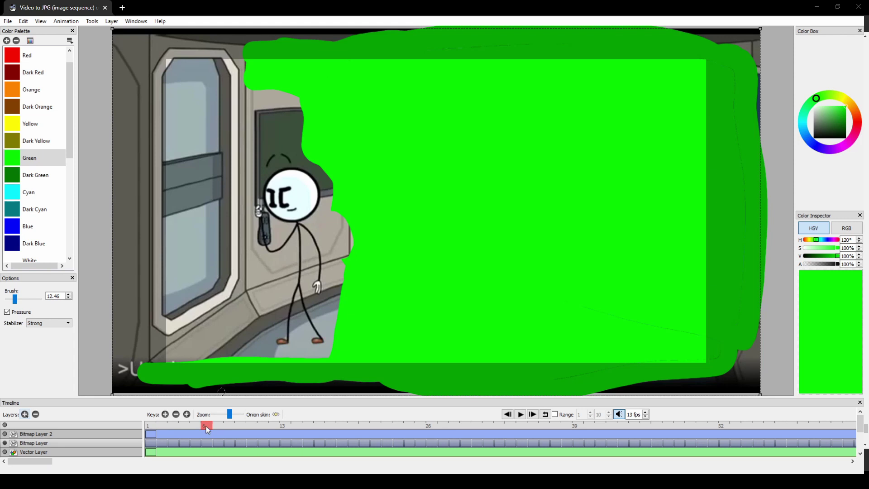
Remove the keyframes at frames 6, 5 and 4, then play the animation to check.
left_click(176, 414)
left_click(176, 415)
left_click(176, 414)
left_click(176, 414)
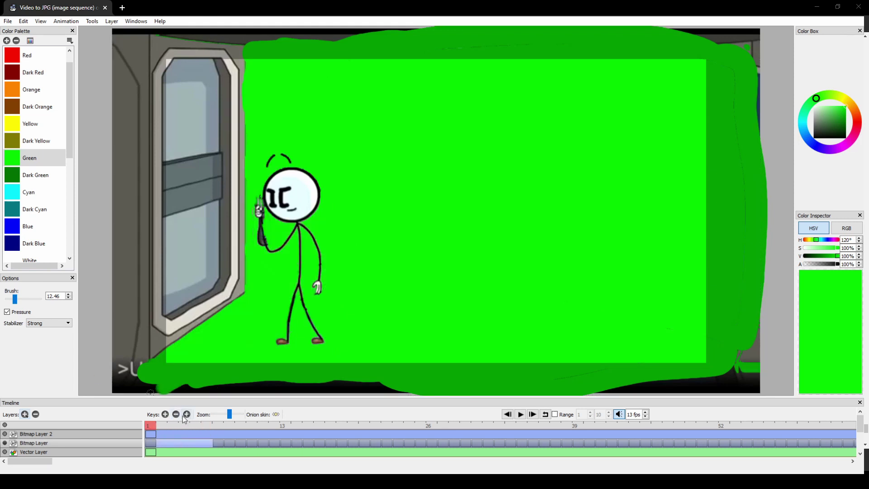
left_click(520, 414)
left_click(520, 414)
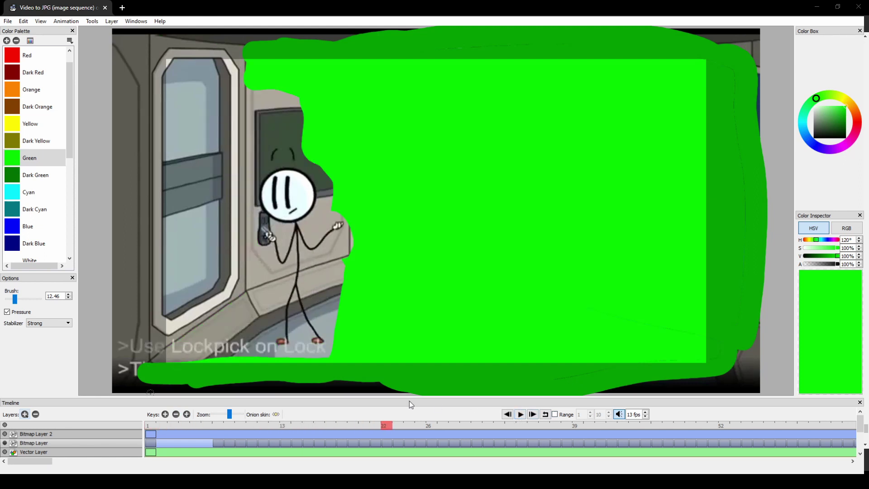
Add keyframes at frames 2 through 6 and return to frame 3.
left_click(160, 428)
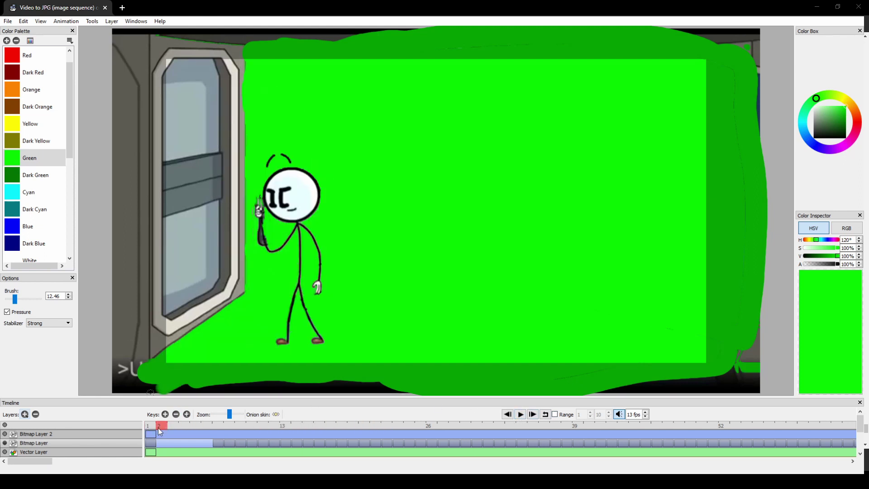
left_click(184, 414)
left_click(187, 415)
left_click(189, 415)
left_click(187, 415)
left_click(186, 415)
key("Left")
key("Right")
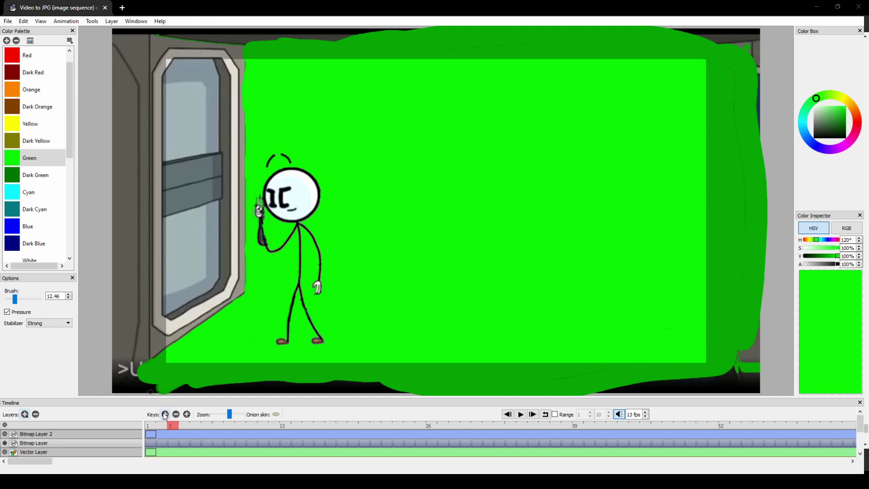